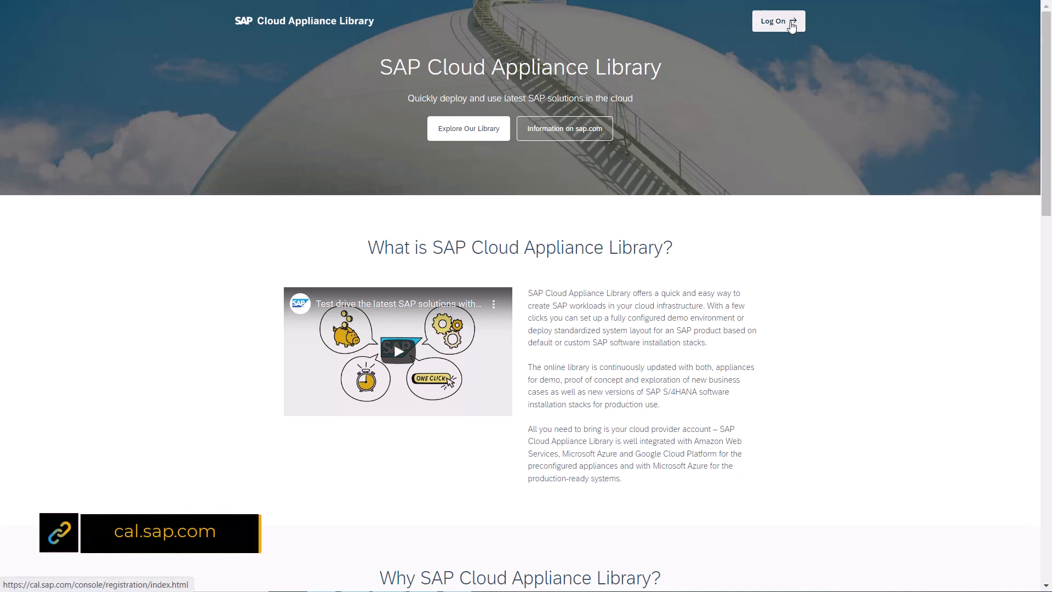
# Step: Log on and start an appliance from the SAP S/4HANA 2021 FPS01, Fully-Activated Appliance template, accepting its terms and conditions
pyautogui.click(792, 26)
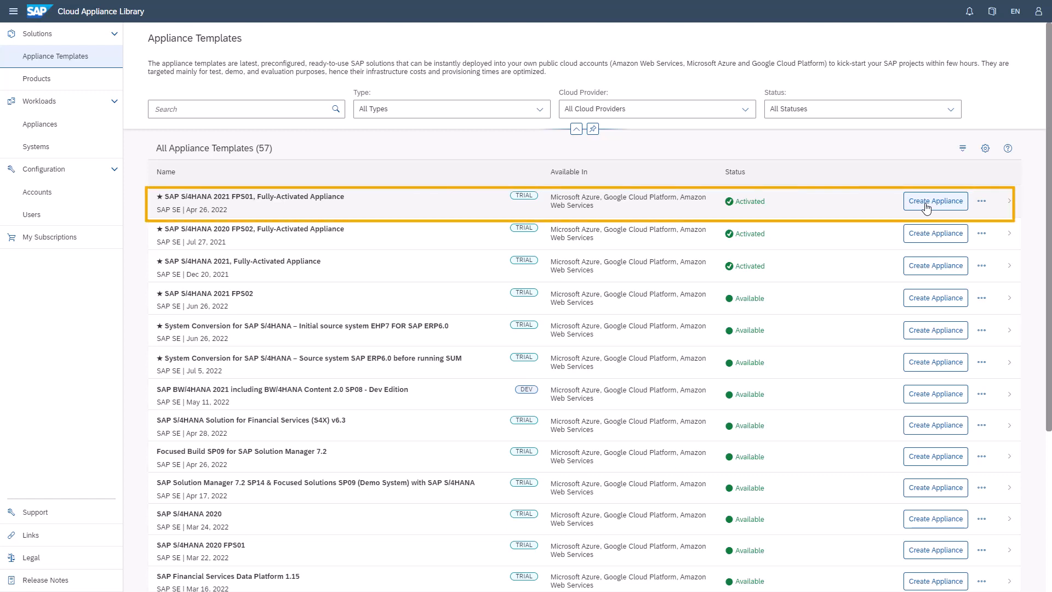
pyautogui.click(926, 203)
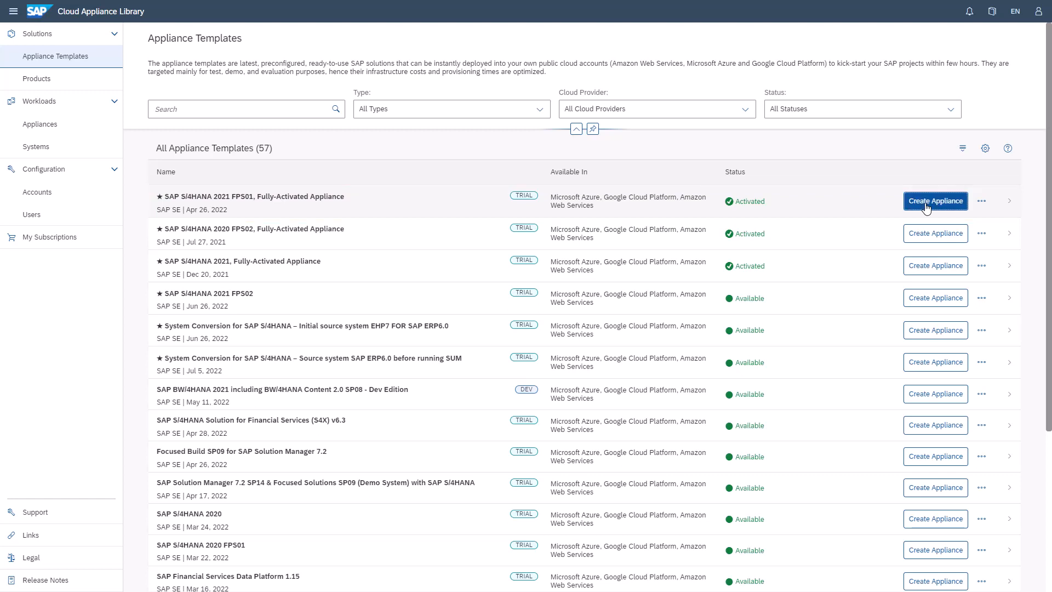
pyautogui.scroll(-15, 922, 211)
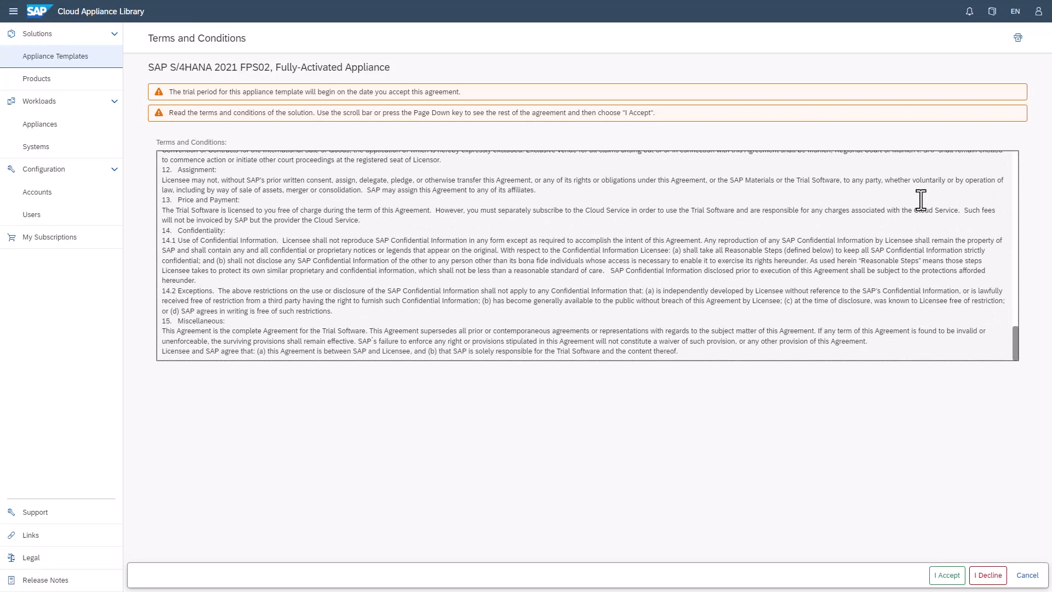
pyautogui.click(943, 577)
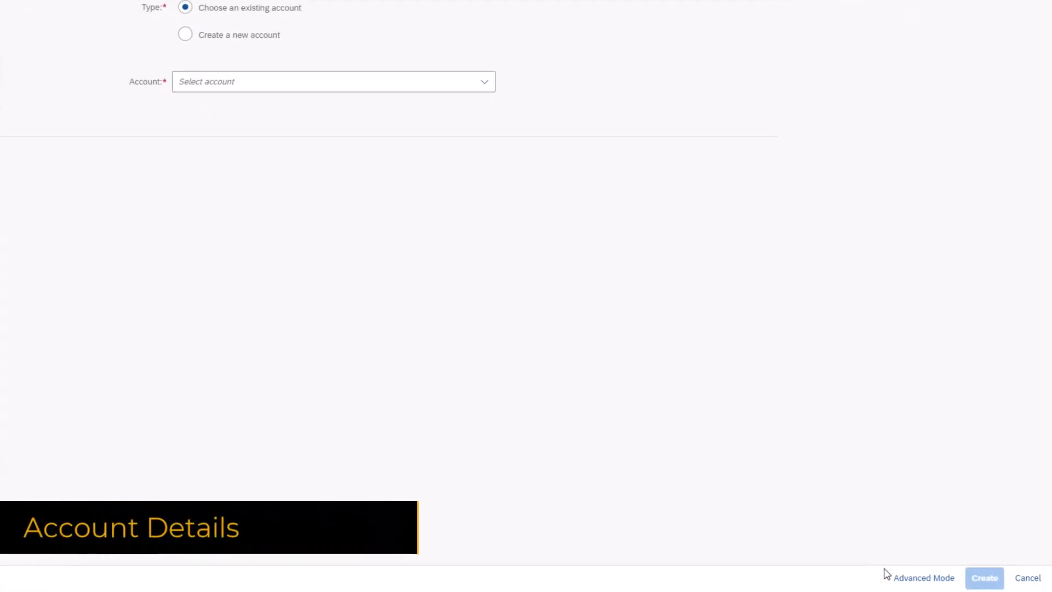
# Step: Switch to Advanced Mode, choose the existing account Amazon_Web_Services and continue to the appliance details
pyautogui.click(928, 579)
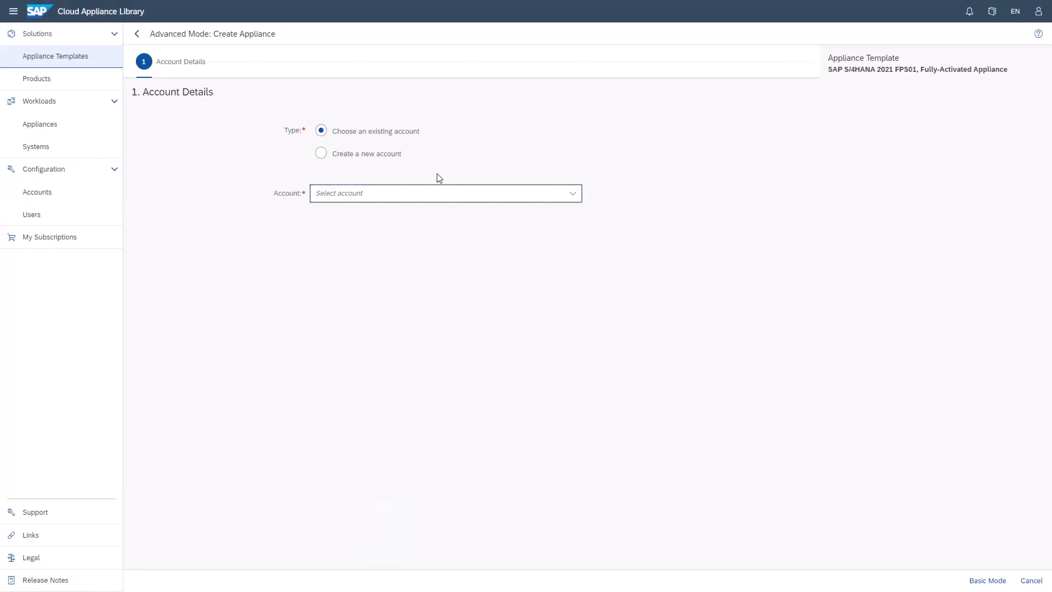
pyautogui.click(566, 196)
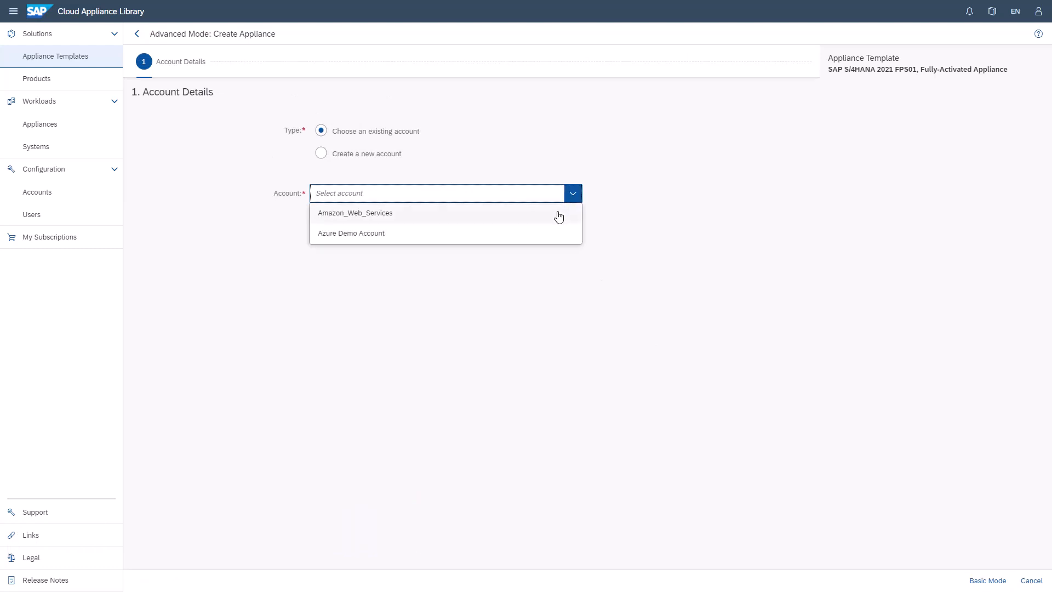
pyautogui.click(559, 217)
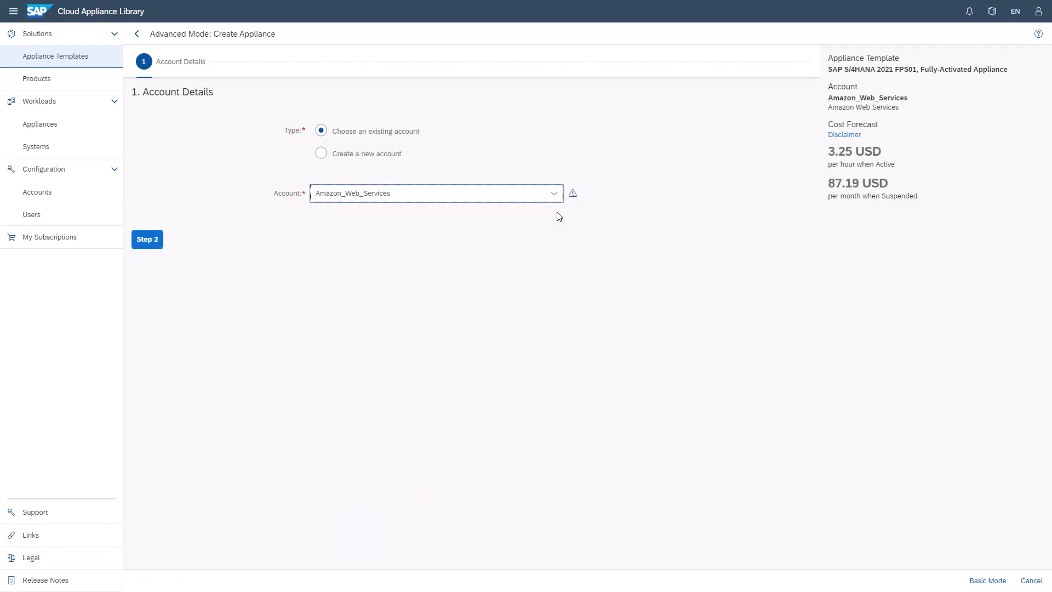
pyautogui.click(149, 245)
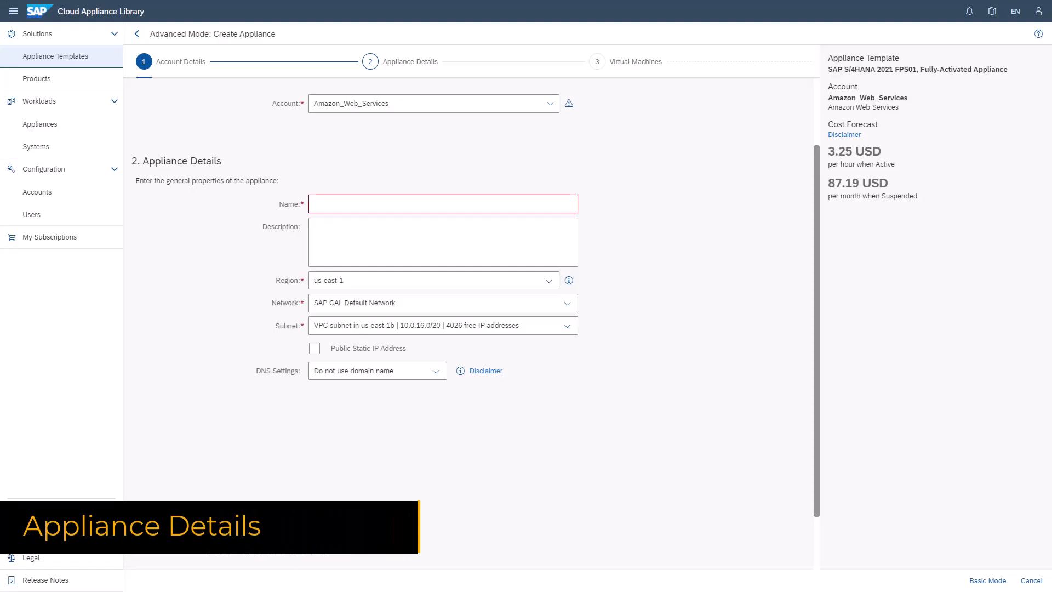
# Step: Name the appliance SAP S/4HANA 1909 FPS02 and continue to the virtual machine settings
pyautogui.click(343, 207)
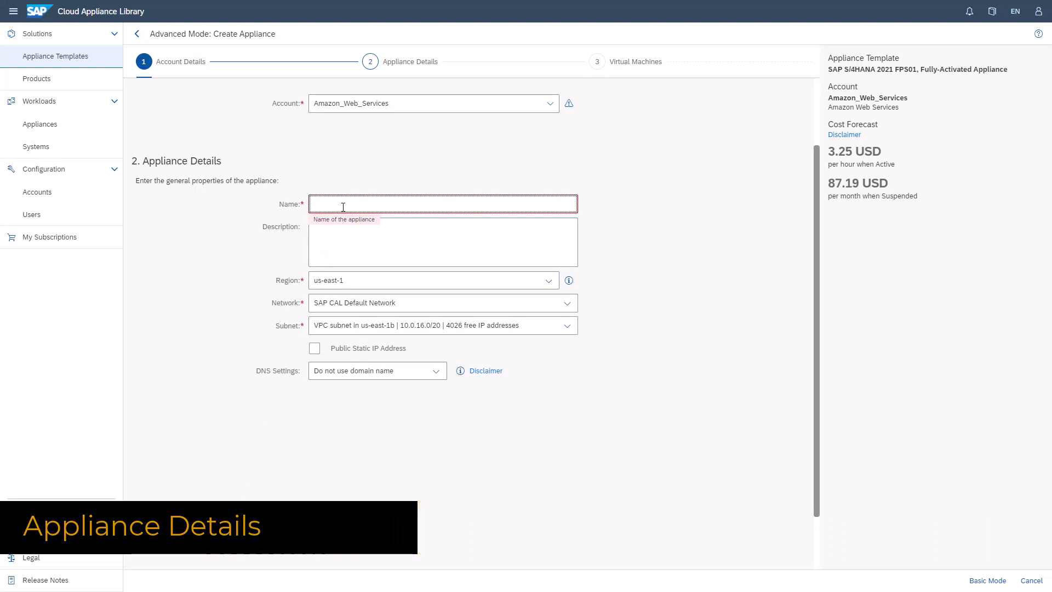
pyautogui.write('SAP S/4HANA 1909 FPS02')
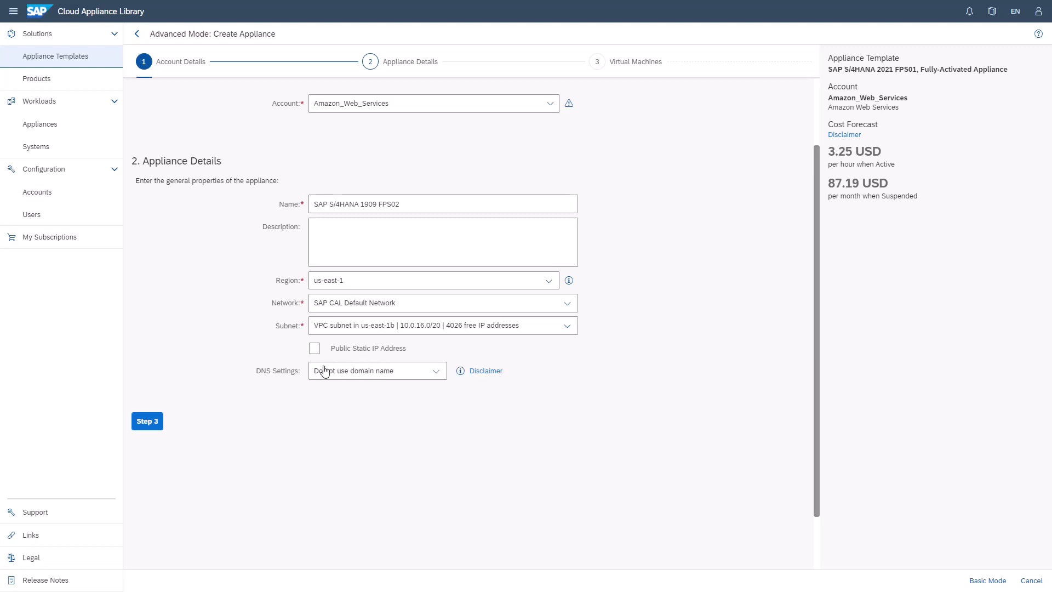
pyautogui.click(147, 428)
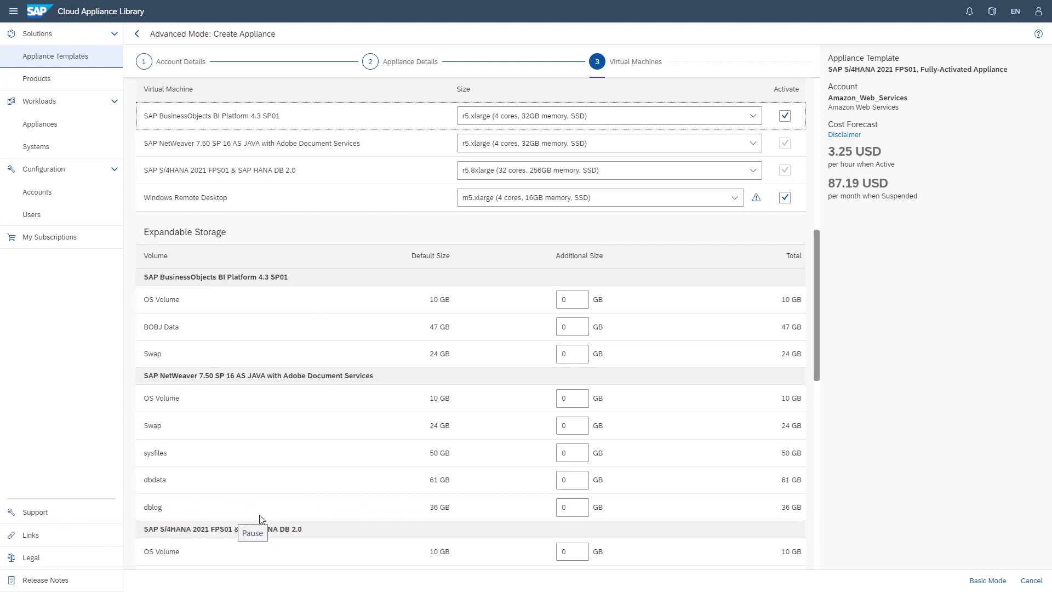
# Step: Deactivate and reactivate the SAP BusinessObjects BI Platform virtual machine, and pick size r5.xlarge (4 cores, 32GB memory, SSD) for it
pyautogui.click(787, 117)
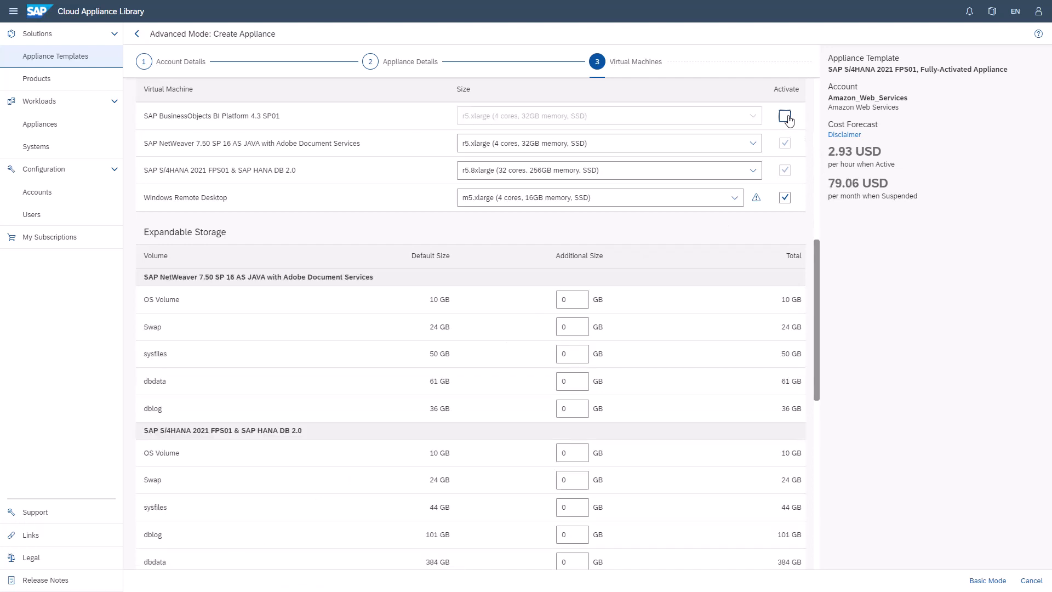
pyautogui.click(787, 118)
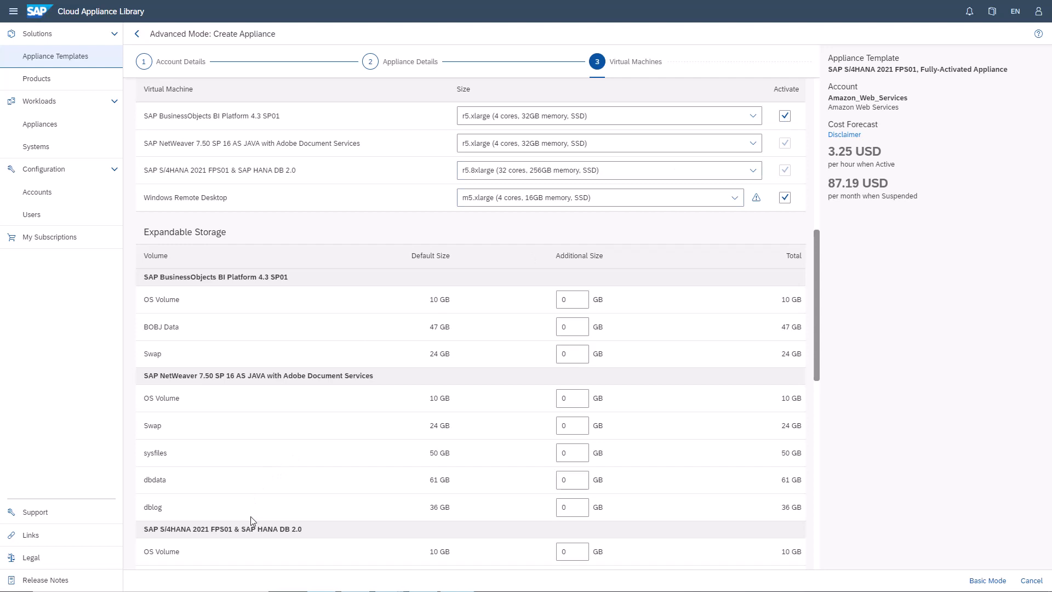
pyautogui.scroll(2, 602, 224)
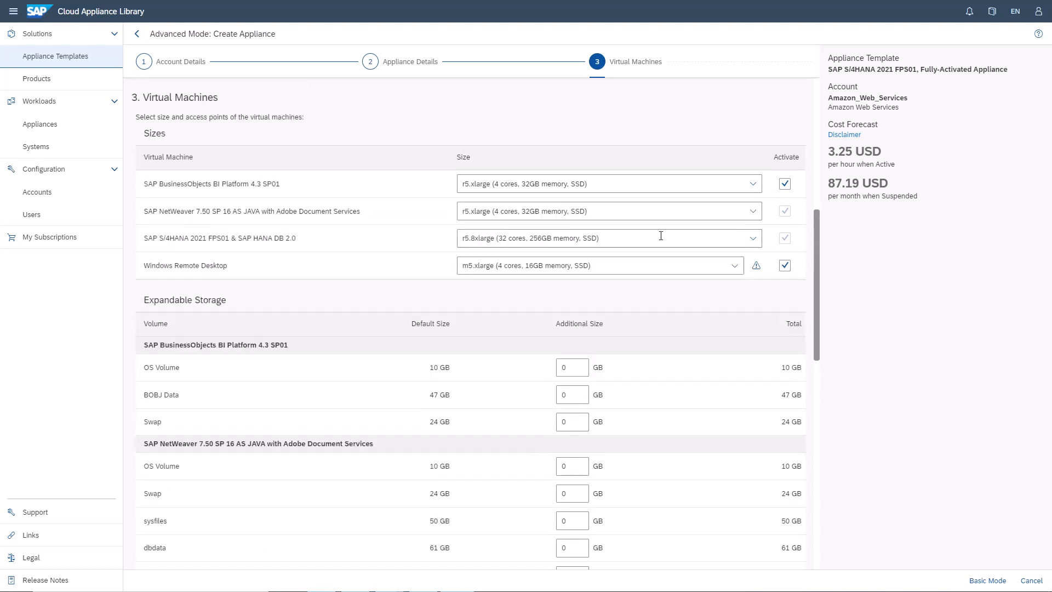
pyautogui.click(754, 190)
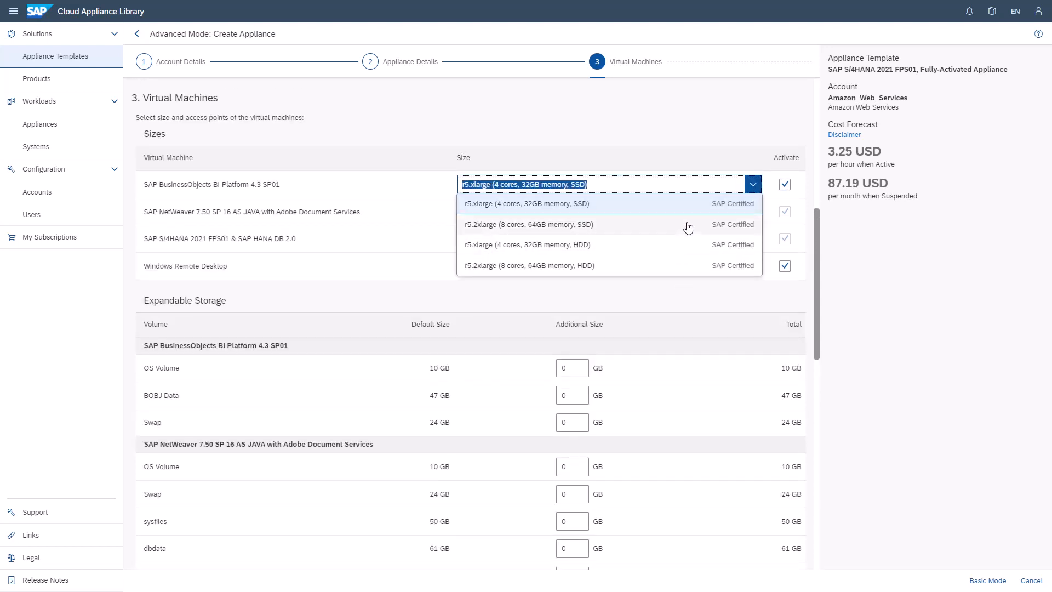
pyautogui.click(671, 204)
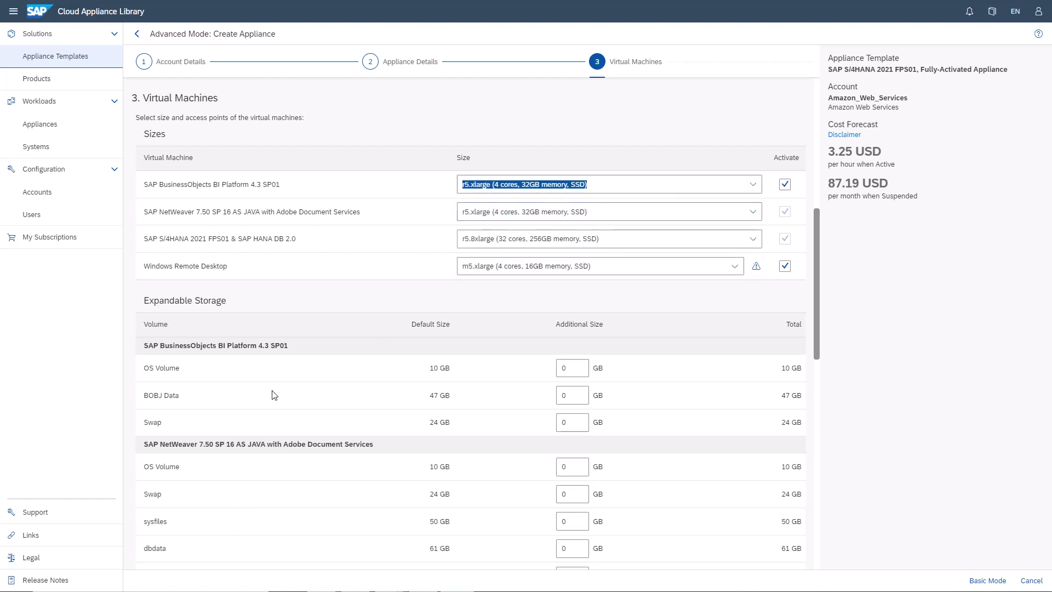
# Step: Restrict the IP range of all access points to your own IP address, and clear these restrictions again
pyautogui.scroll(-3, 274, 392)
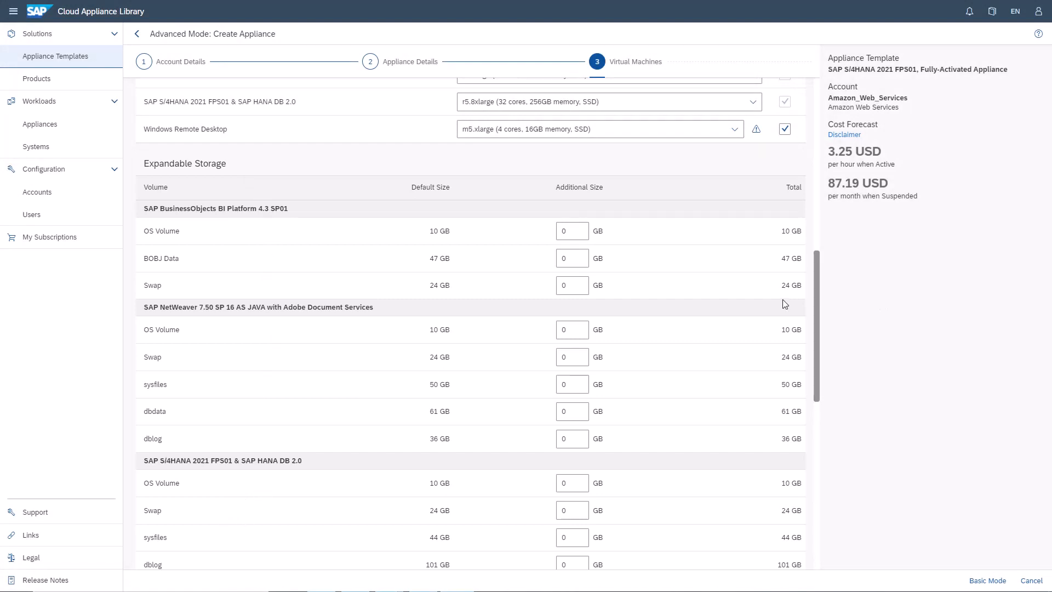
pyautogui.scroll(-6, 723, 296)
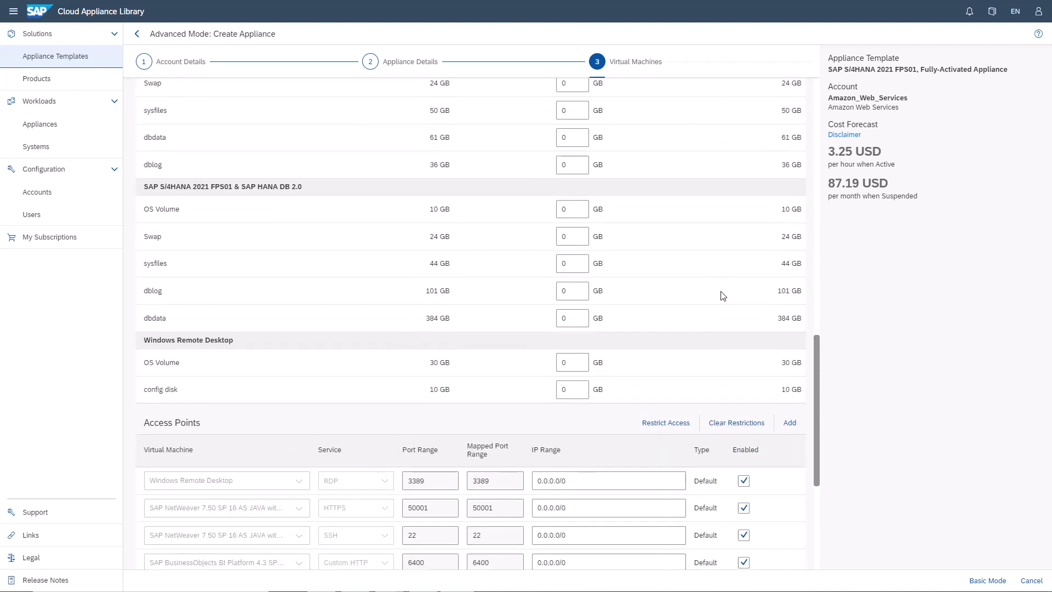
pyautogui.scroll(-3, 723, 296)
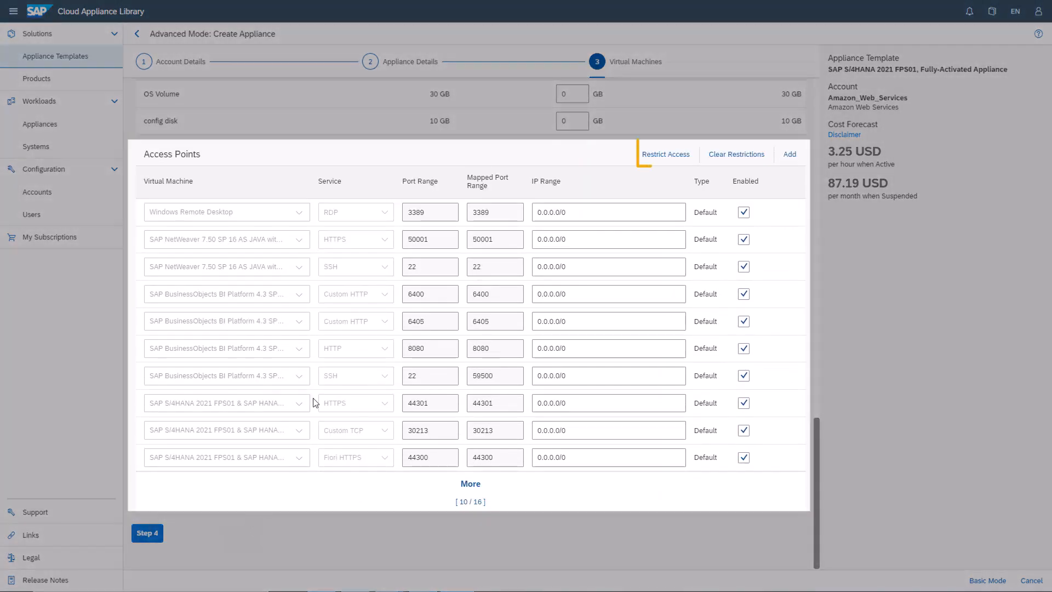
pyautogui.click(670, 157)
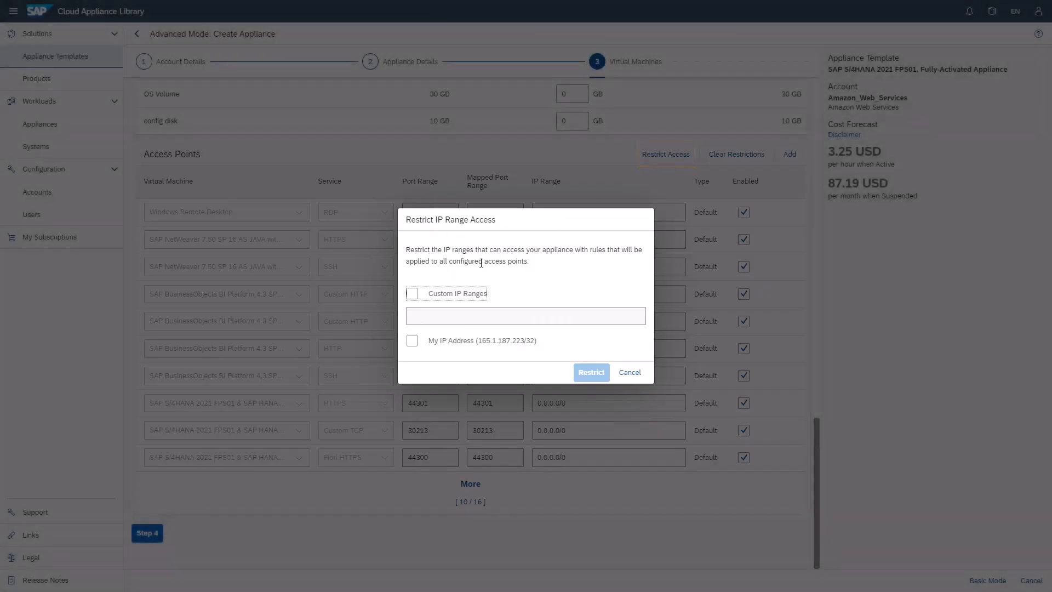
pyautogui.click(436, 297)
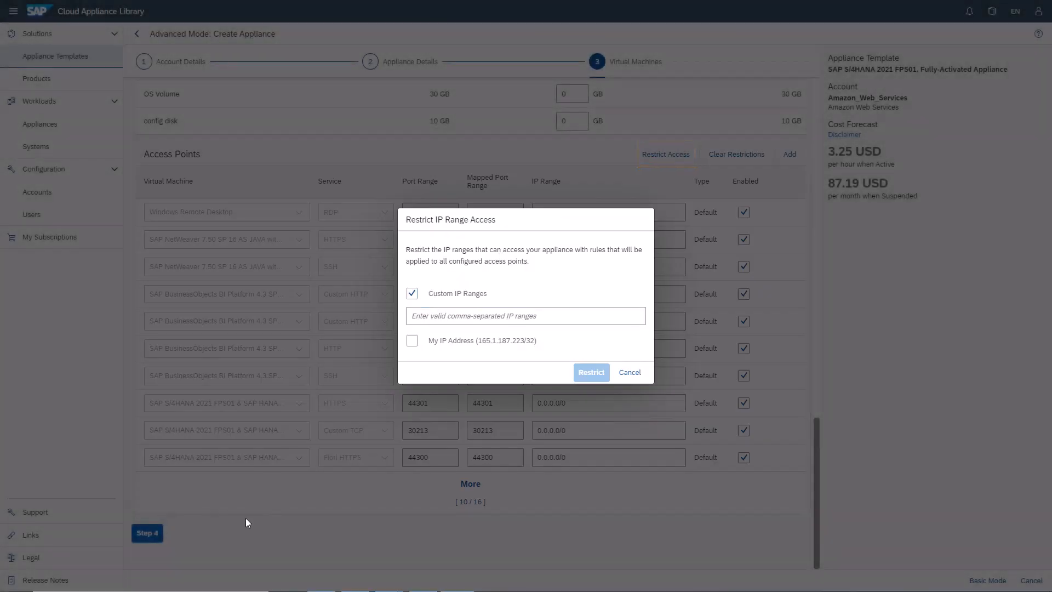
pyautogui.click(412, 294)
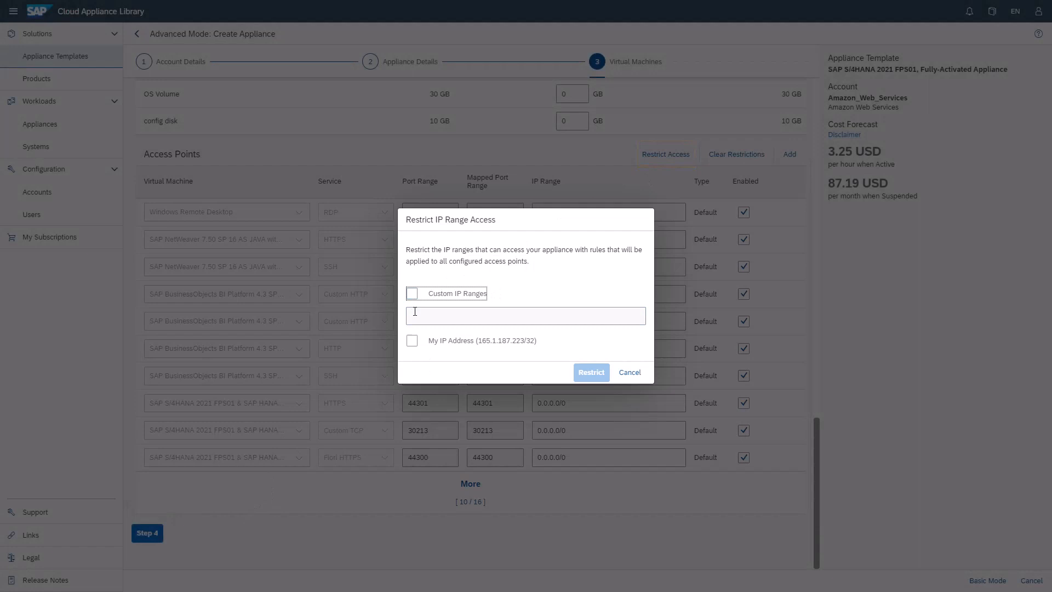
pyautogui.click(412, 342)
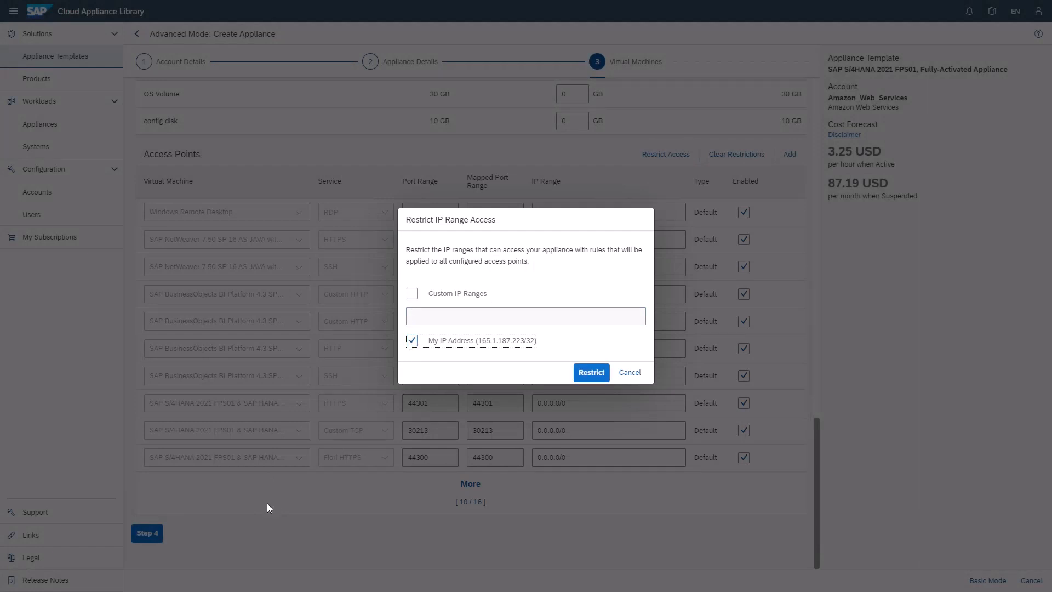
pyautogui.click(594, 374)
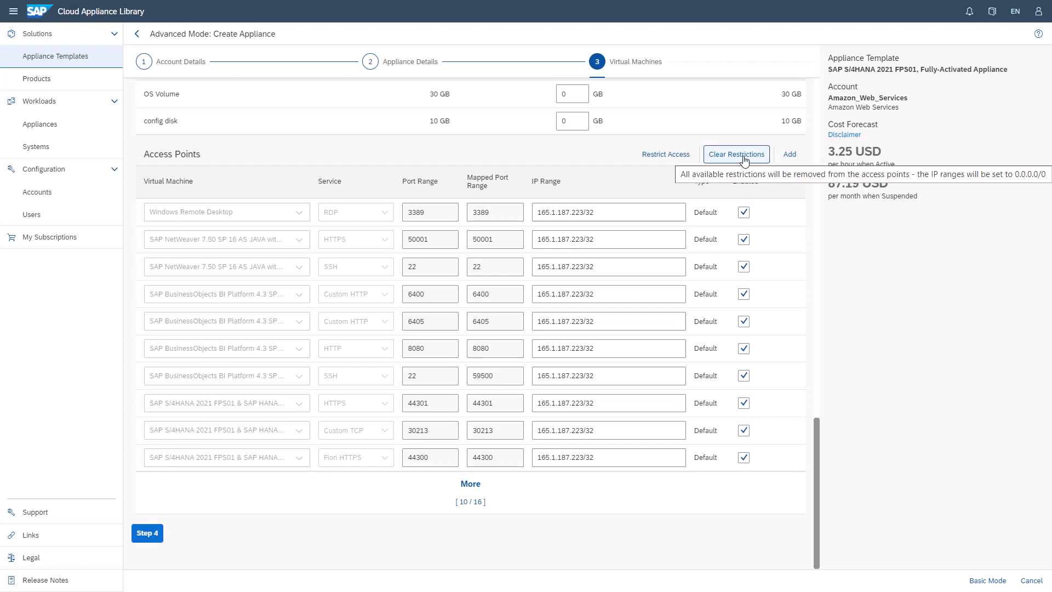
pyautogui.click(713, 159)
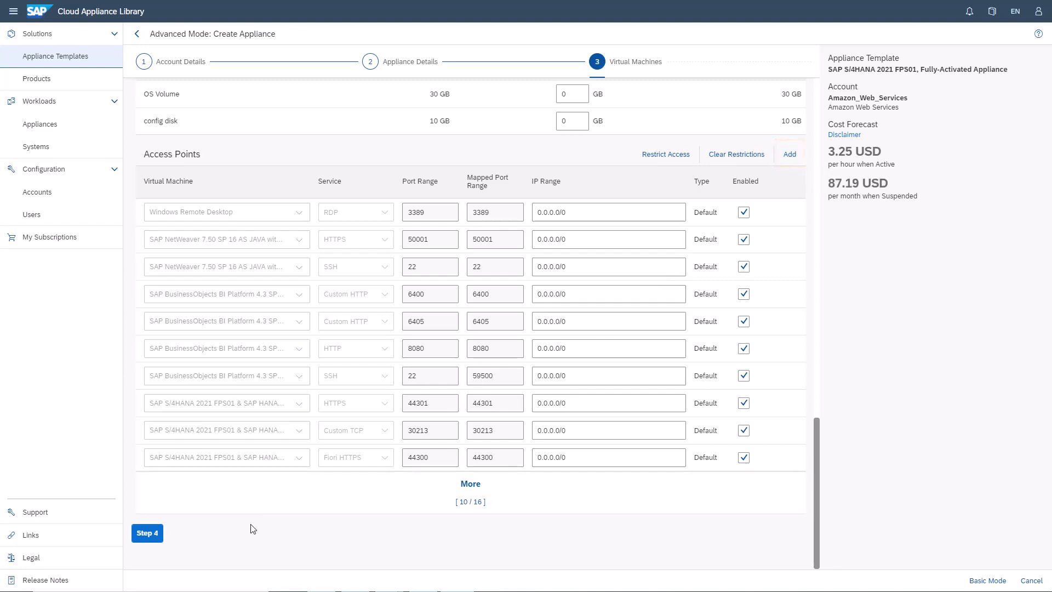
# Step: Enter and retype the master password in the appliance template password section, and continue to the schedule details
pyautogui.click(161, 536)
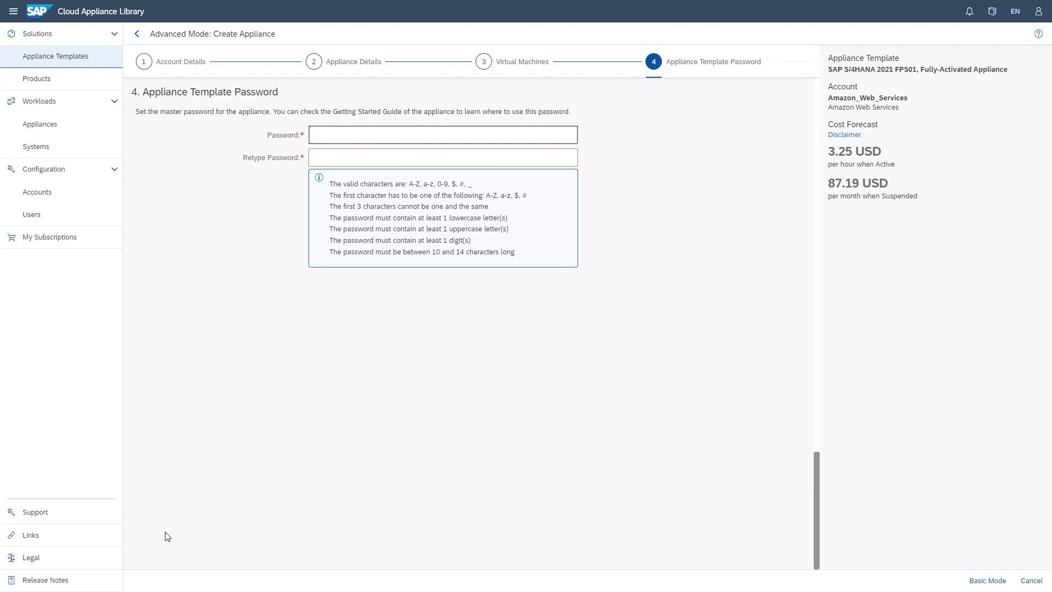
pyautogui.write('***********')
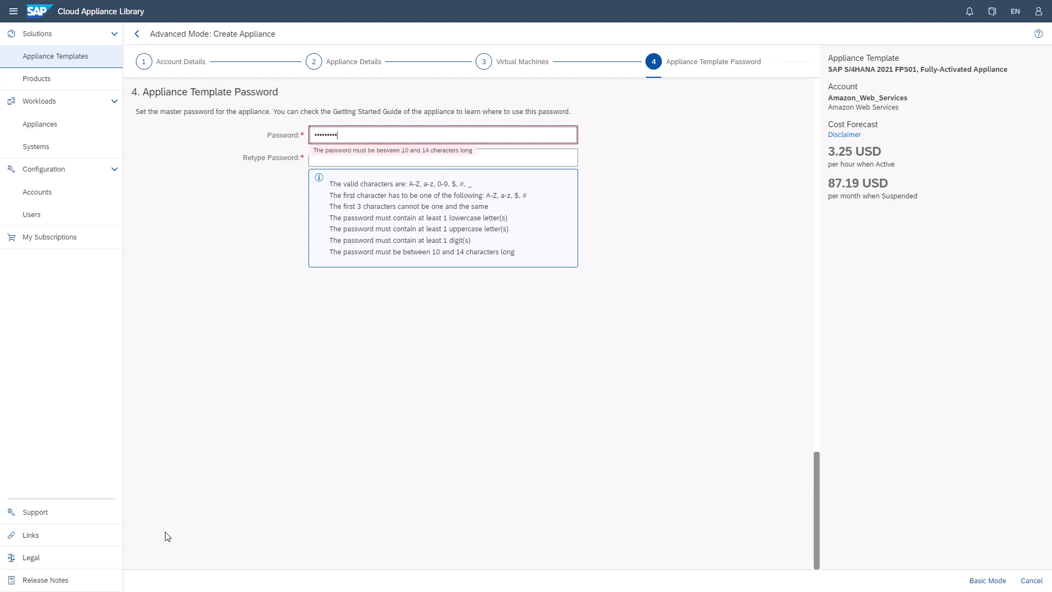
pyautogui.press('Tab')
pyautogui.write('***********')
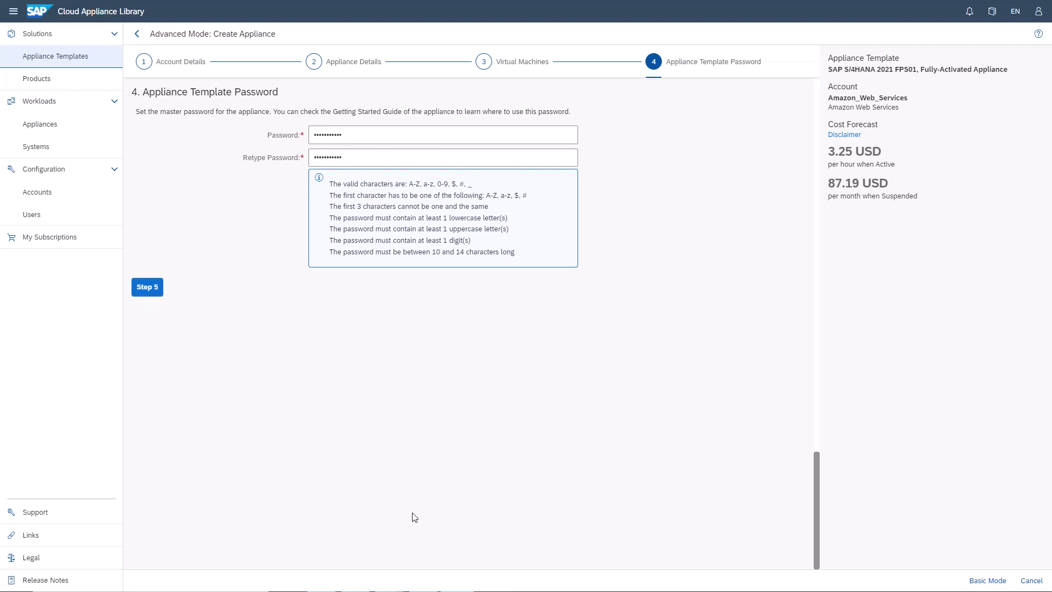
pyautogui.click(148, 286)
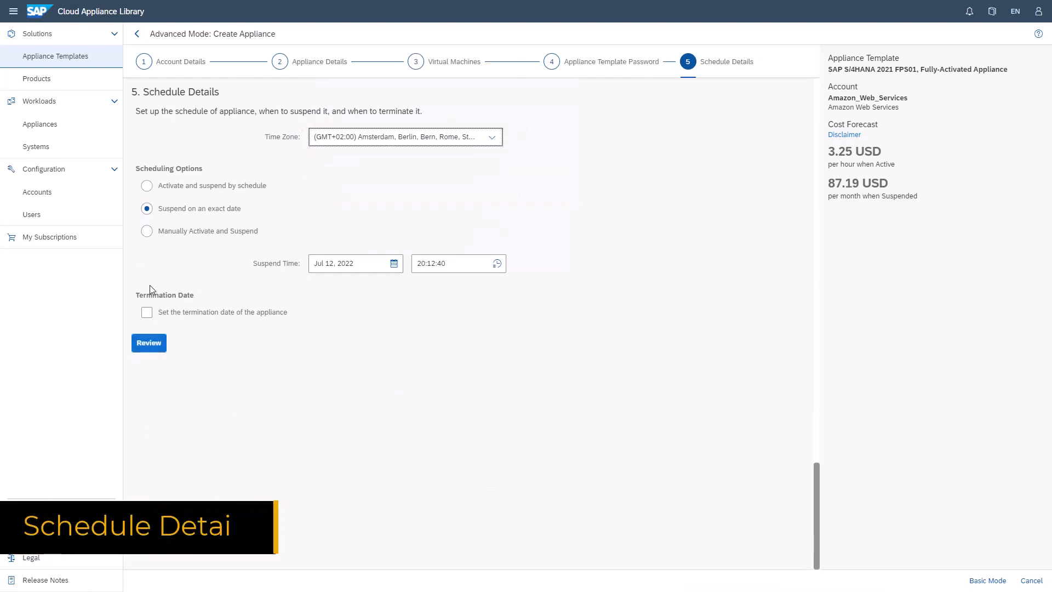
# Step: Choose to activate and suspend the appliance by schedule, and set the start time to 16:00:00
pyautogui.click(180, 187)
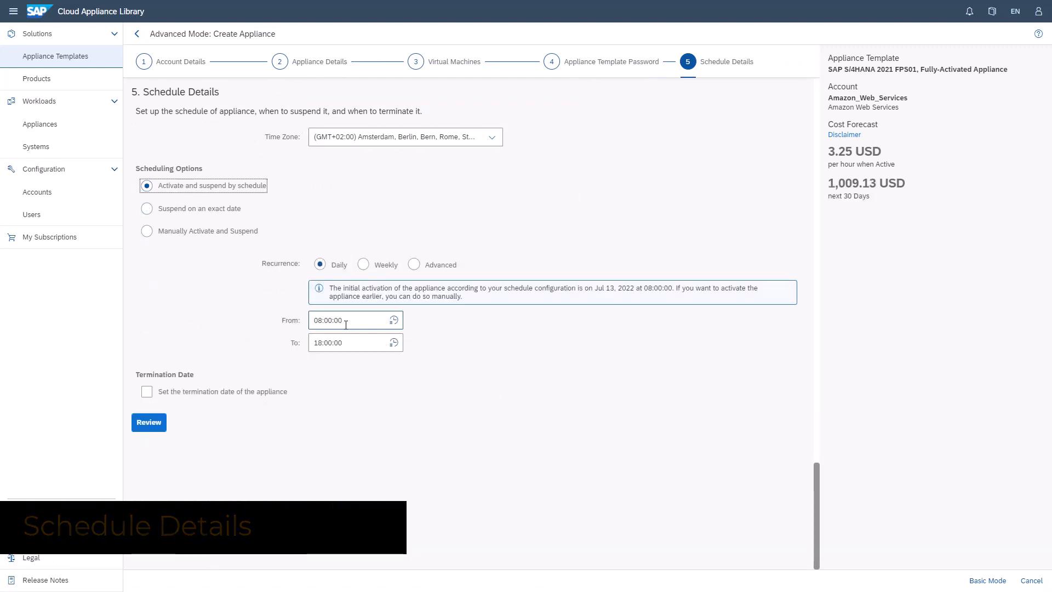
pyautogui.click(393, 320)
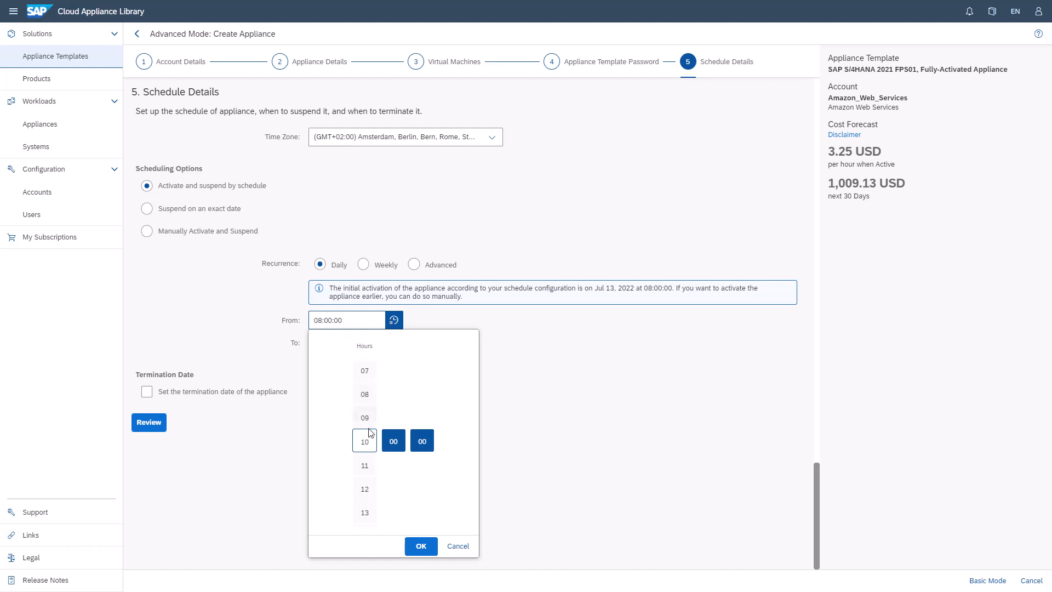
pyautogui.scroll(-4, 370, 439)
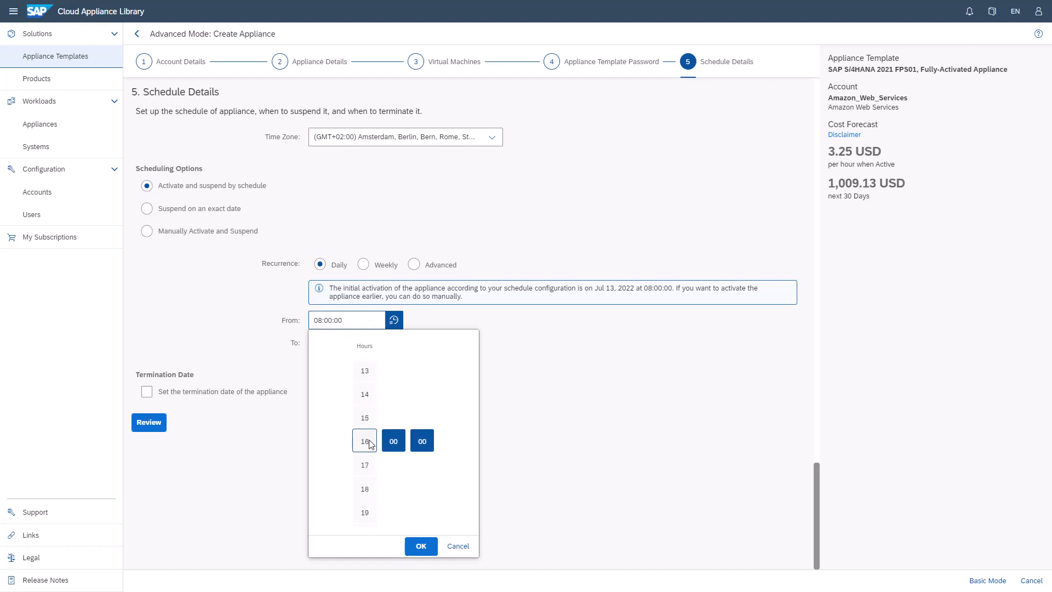
pyautogui.click(420, 546)
# Step: Change the schedule recurrence to weekly and select Monday through Friday as the weekdays
pyautogui.click(362, 265)
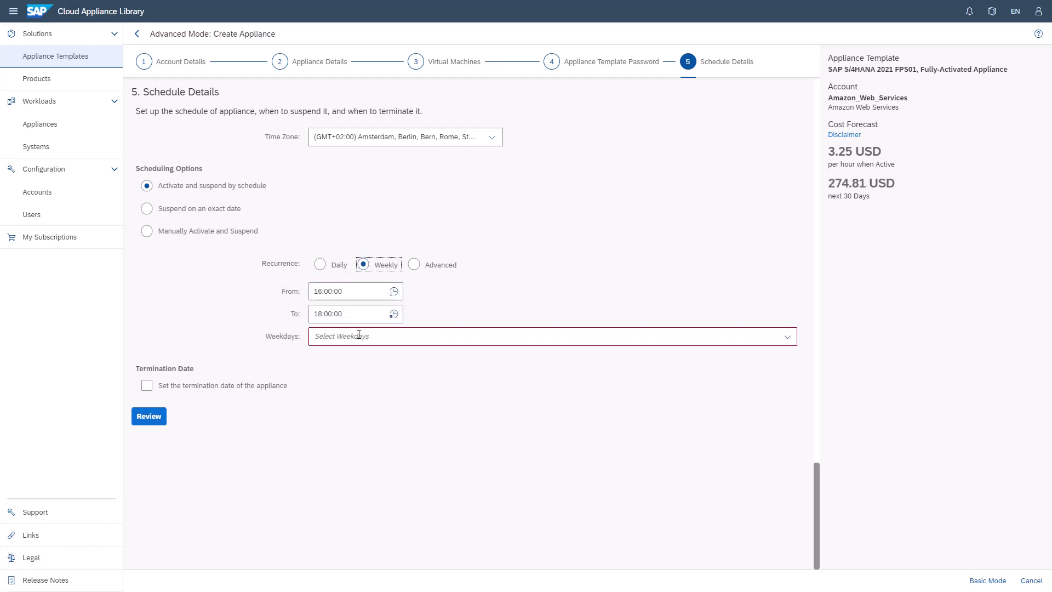
pyautogui.click(787, 336)
pyautogui.click(321, 375)
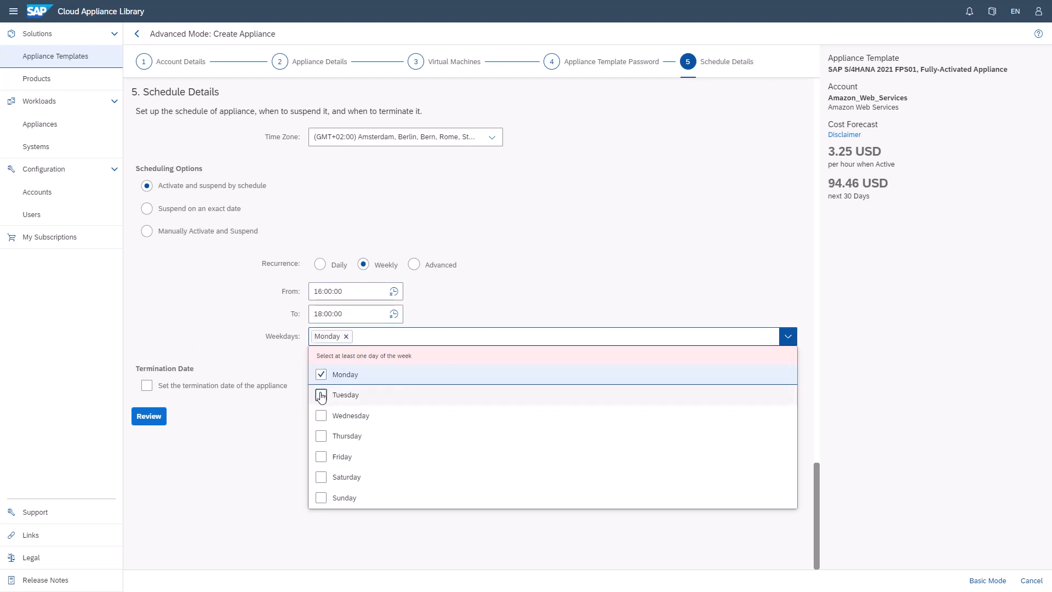
pyautogui.click(321, 395)
pyautogui.click(321, 415)
pyautogui.click(321, 436)
pyautogui.click(322, 456)
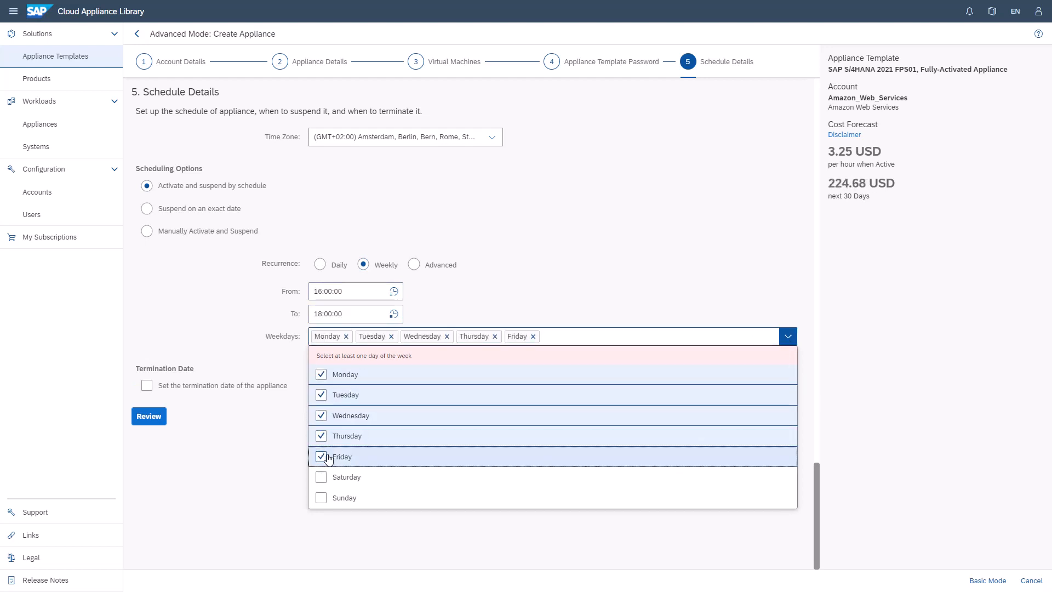
# Step: Finish the weekday selection, review the appliance summary down to its schedule section, and create the appliance
pyautogui.click(787, 336)
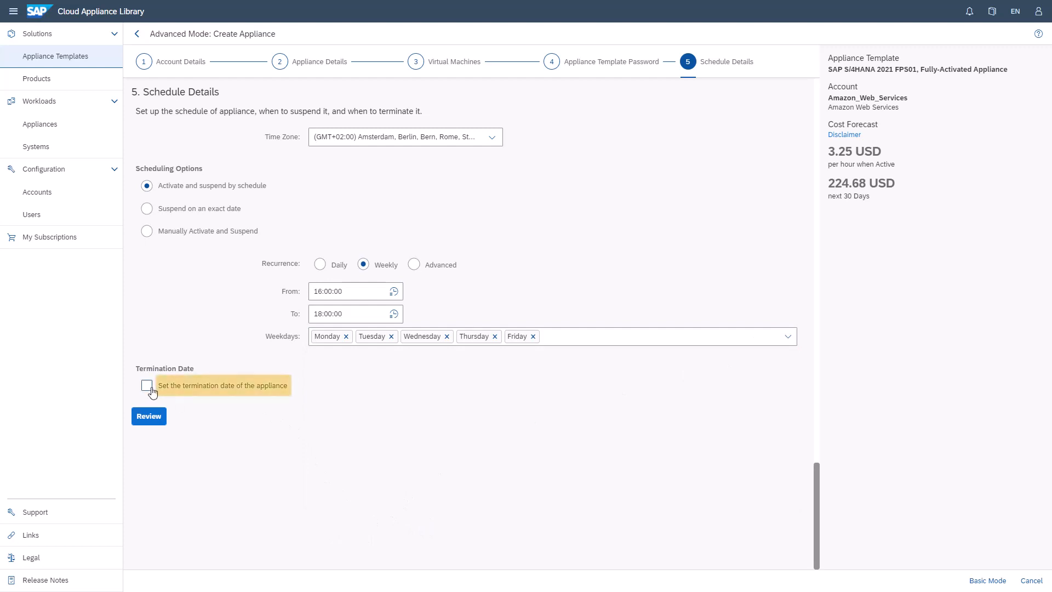
pyautogui.click(154, 427)
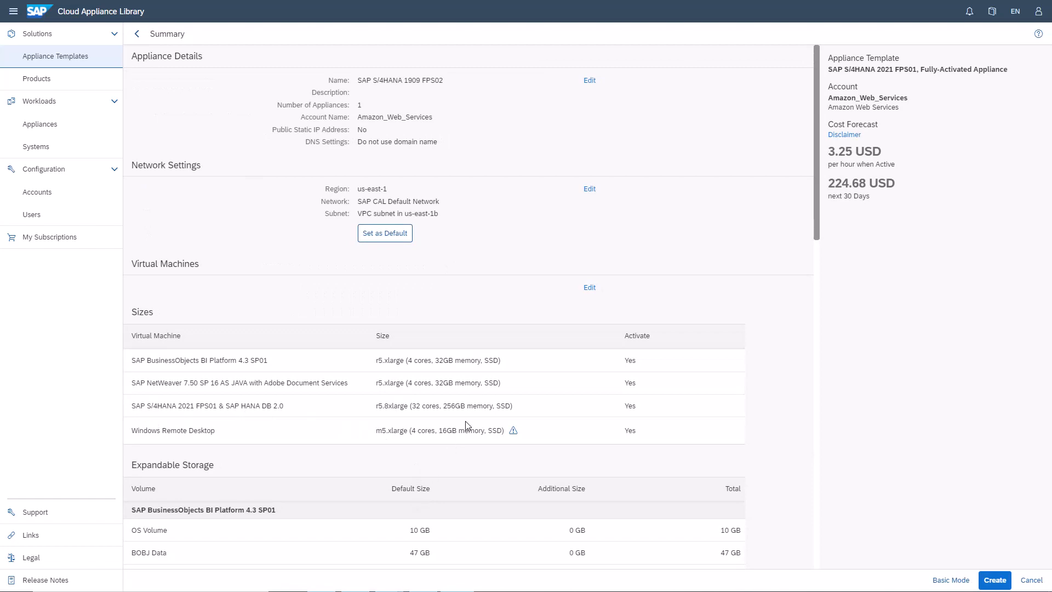
pyautogui.scroll(-9, 517, 313)
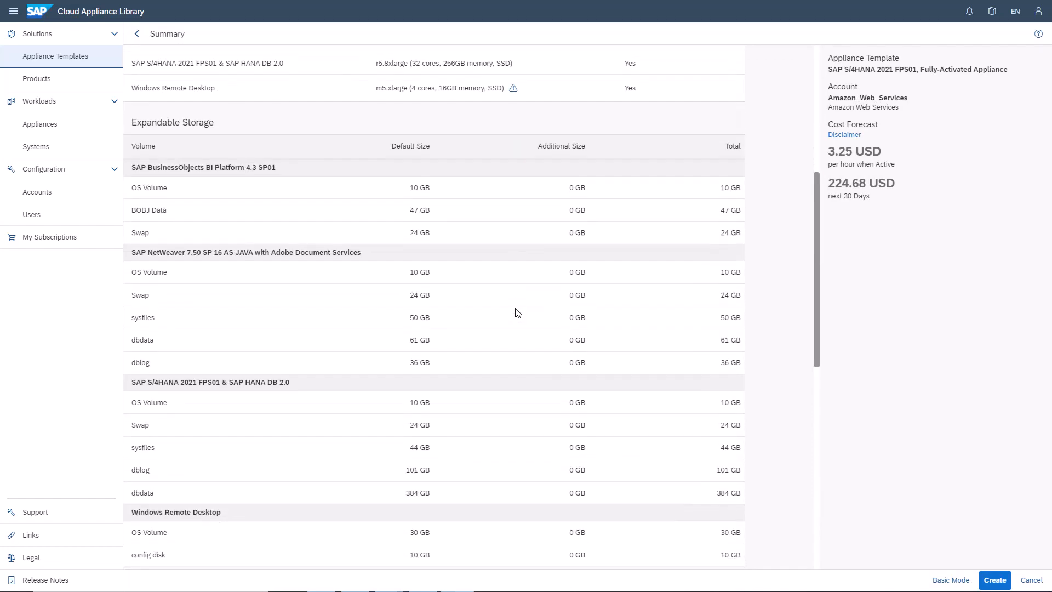
pyautogui.scroll(-7, 516, 313)
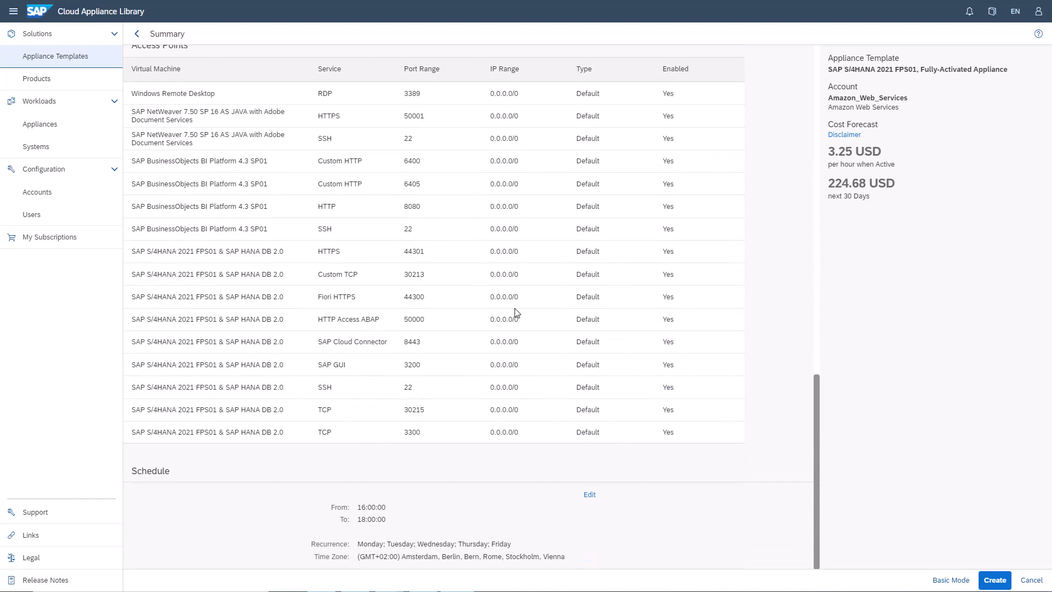
pyautogui.click(992, 585)
pyautogui.click(875, 323)
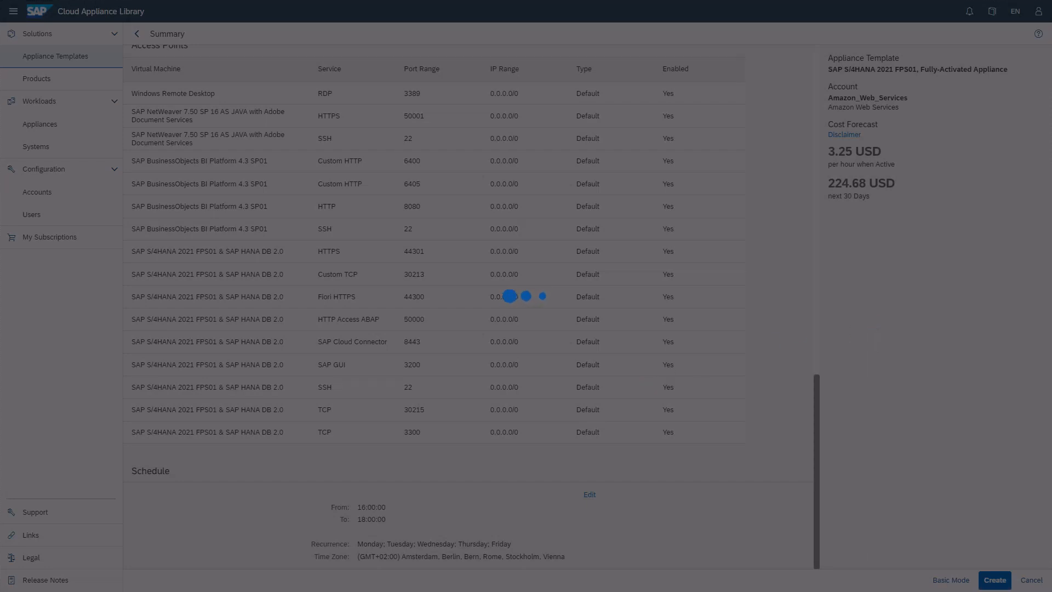
# Step: Store the generated private key in SAP Cloud Appliance Library, and download it encrypted with a password entered and retyped
pyautogui.click(607, 241)
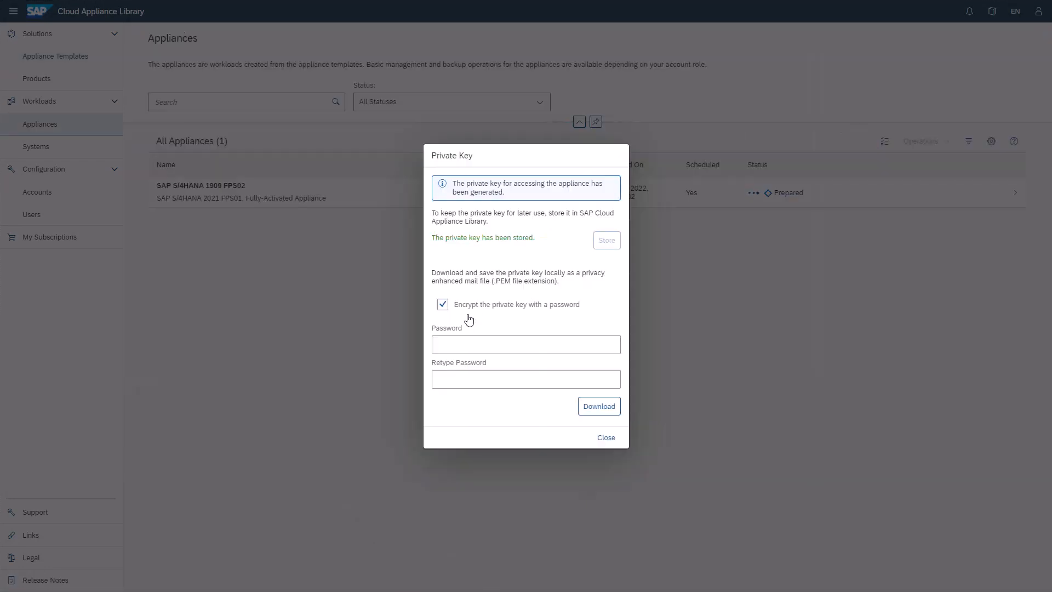
pyautogui.click(457, 348)
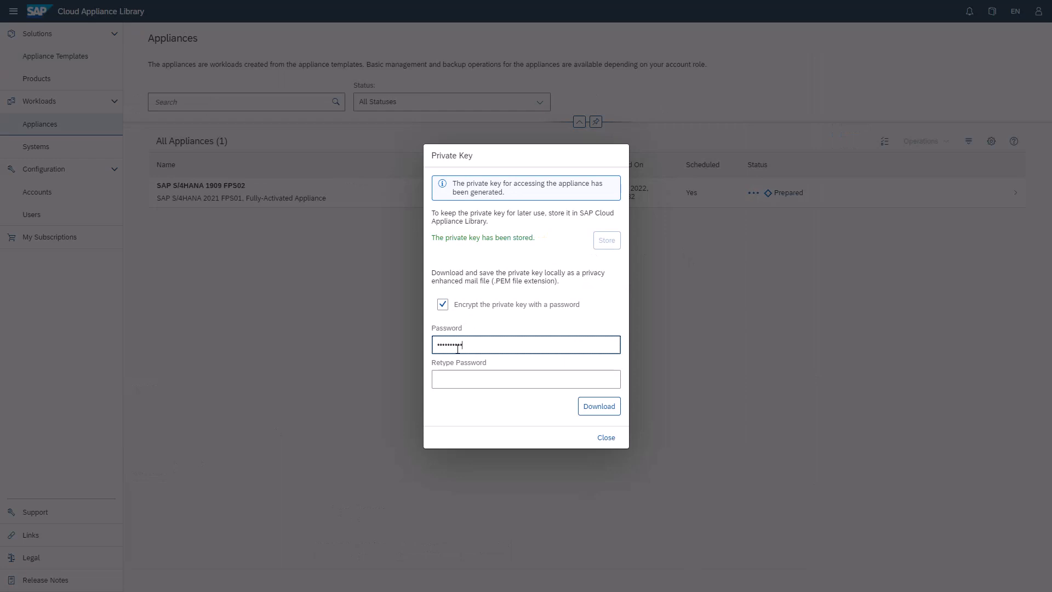
pyautogui.press('Tab')
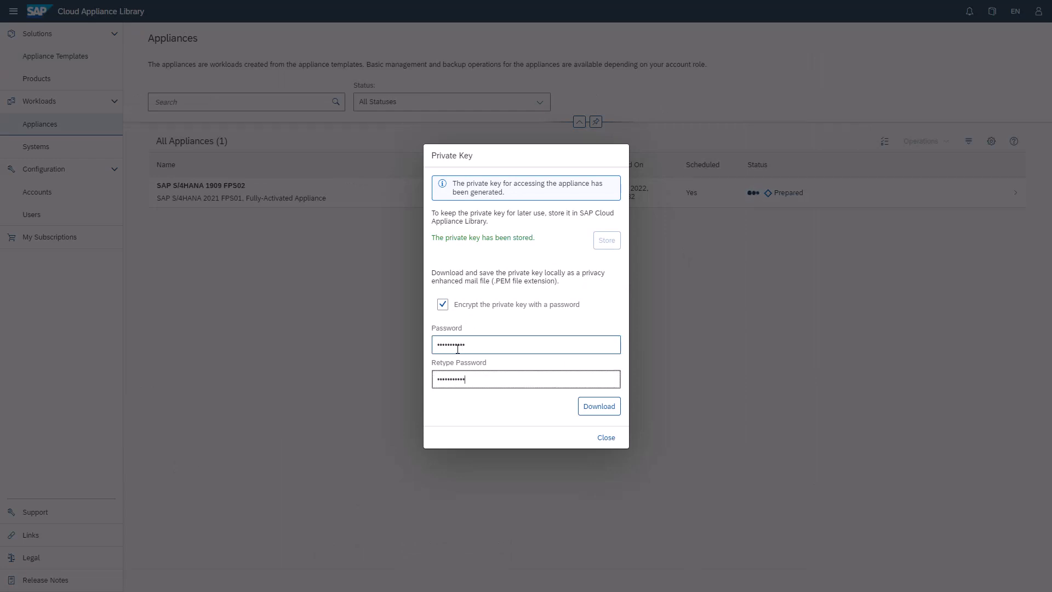
pyautogui.click(611, 411)
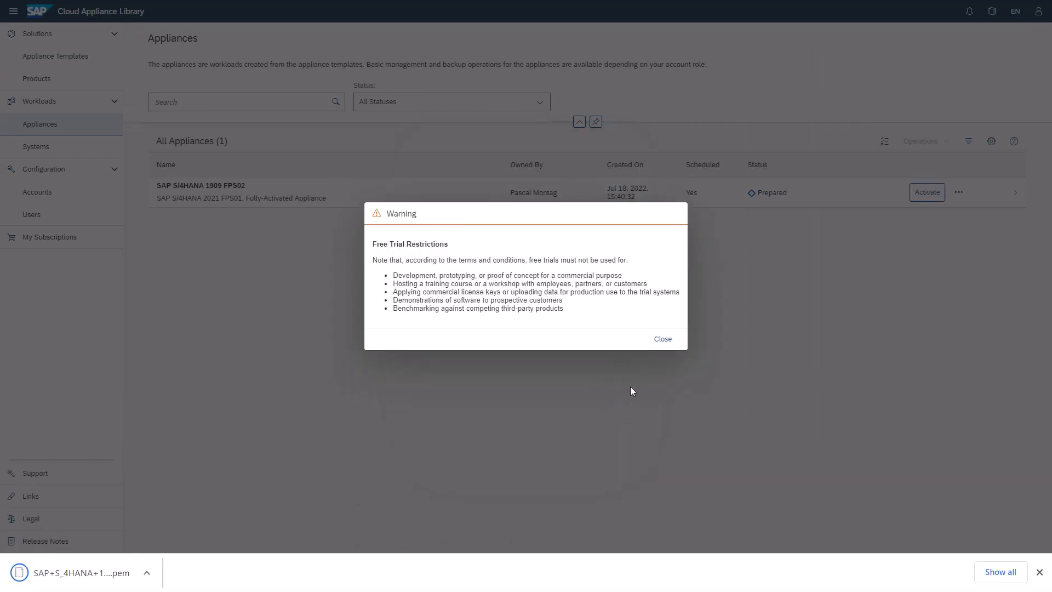
# Step: Dismiss the free trial restrictions warning and activate the prepared SAP S/4HANA appliance
pyautogui.click(662, 341)
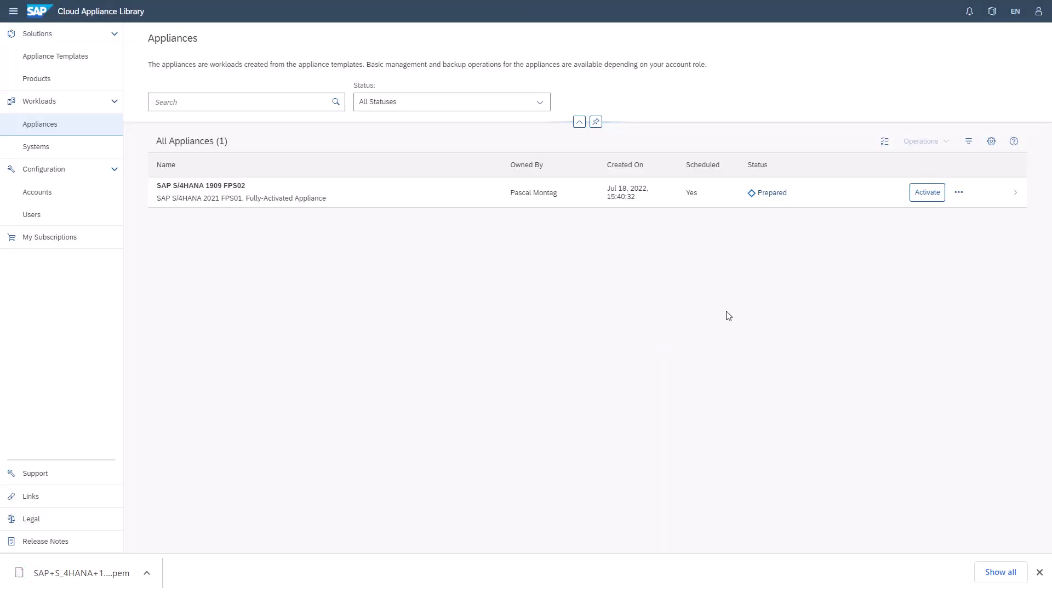
pyautogui.click(929, 193)
pyautogui.click(588, 305)
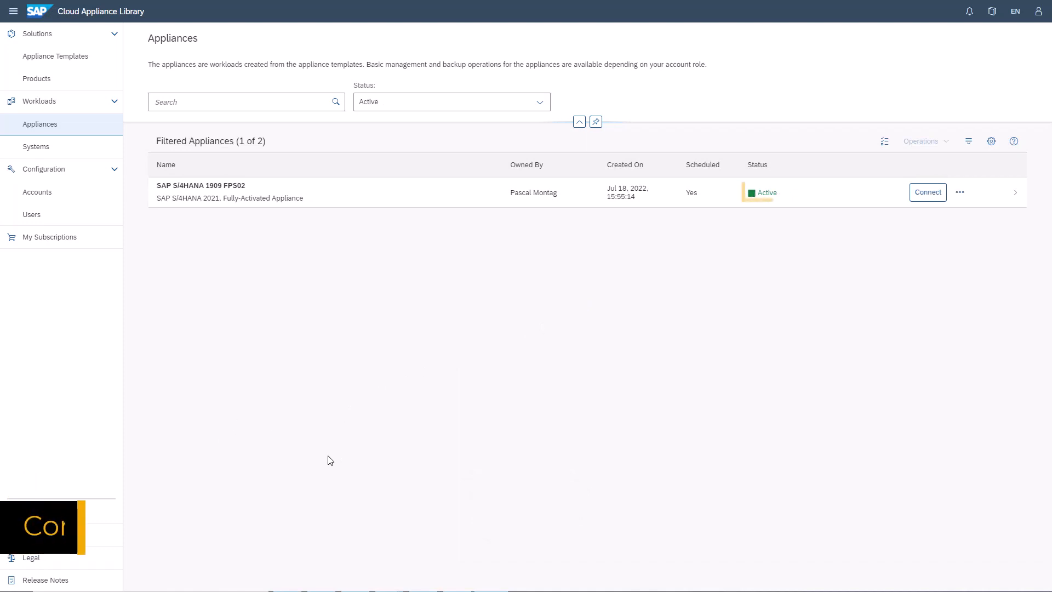
# Step: Download the RDP file for the active appliance's Windows Remote Desktop, open it, and agree to connect despite the unknown publisher
pyautogui.click(924, 196)
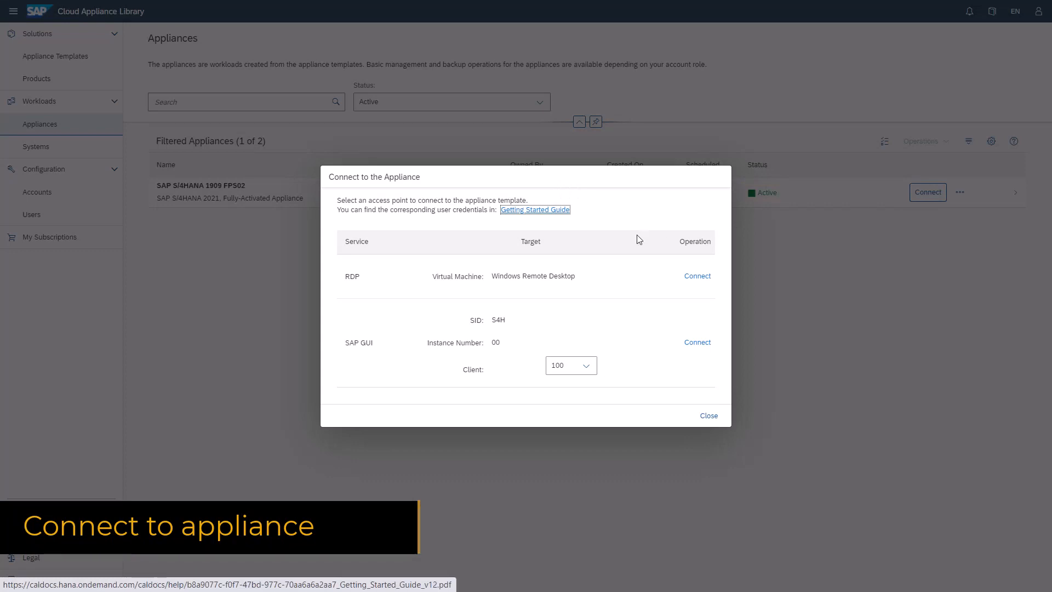
pyautogui.click(696, 276)
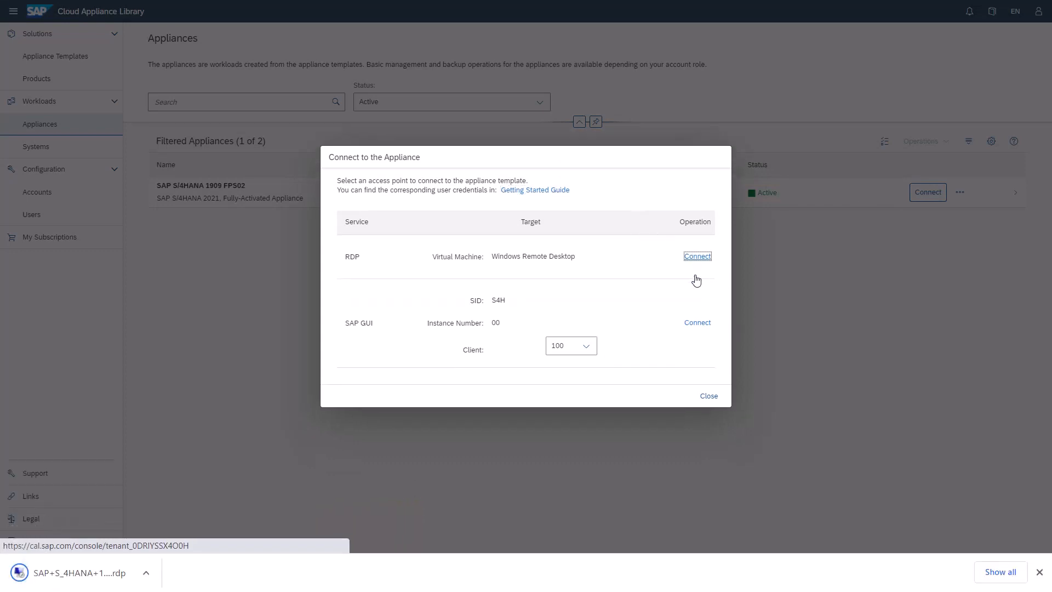
pyautogui.click(94, 575)
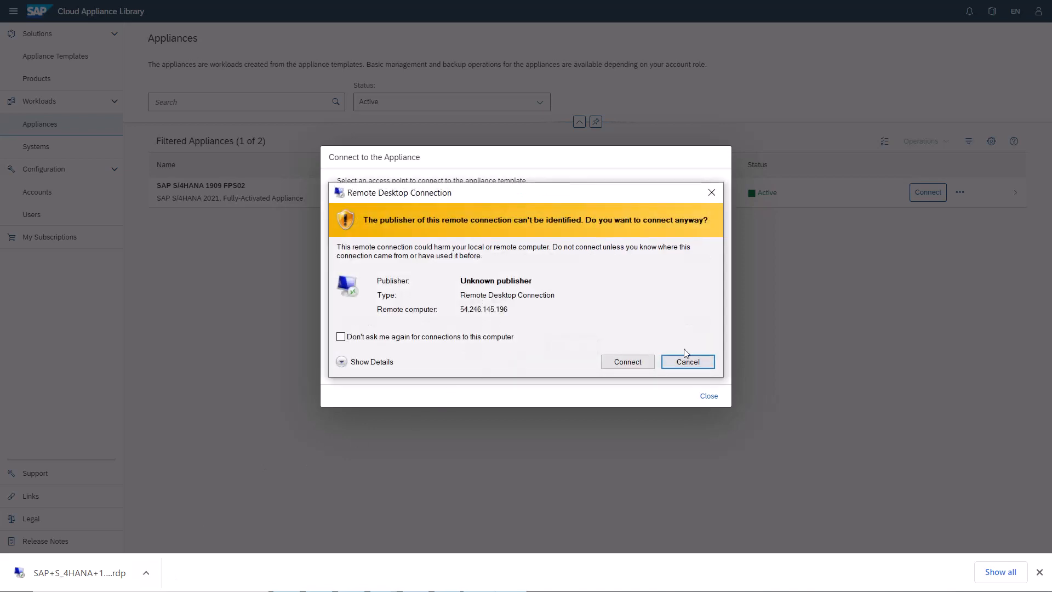
pyautogui.click(628, 362)
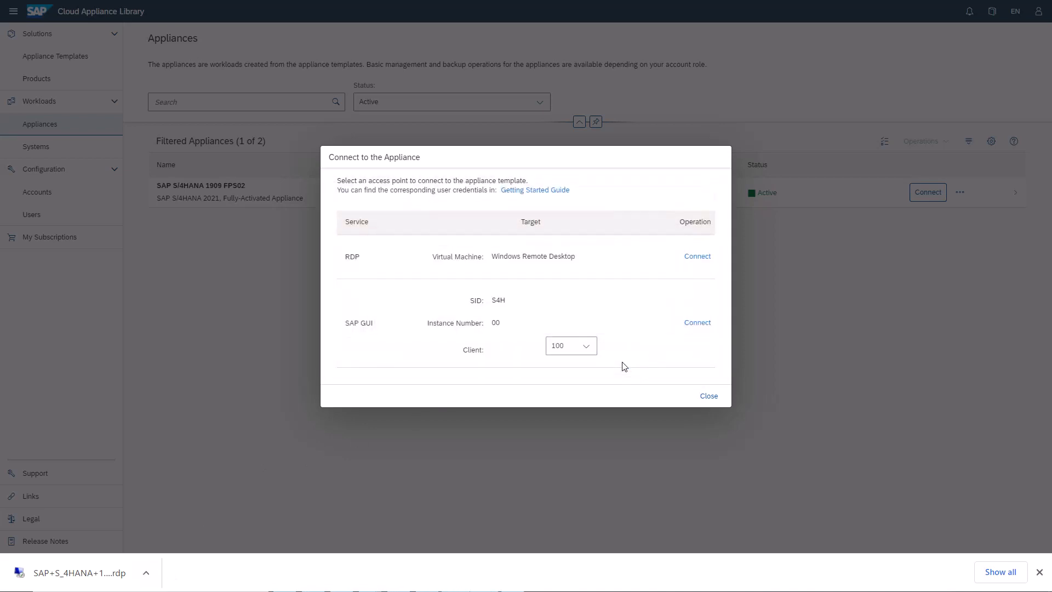
# Step: Enter the Administrator password for the remote desktop and accept the untrusted certificate to connect
pyautogui.write('•')
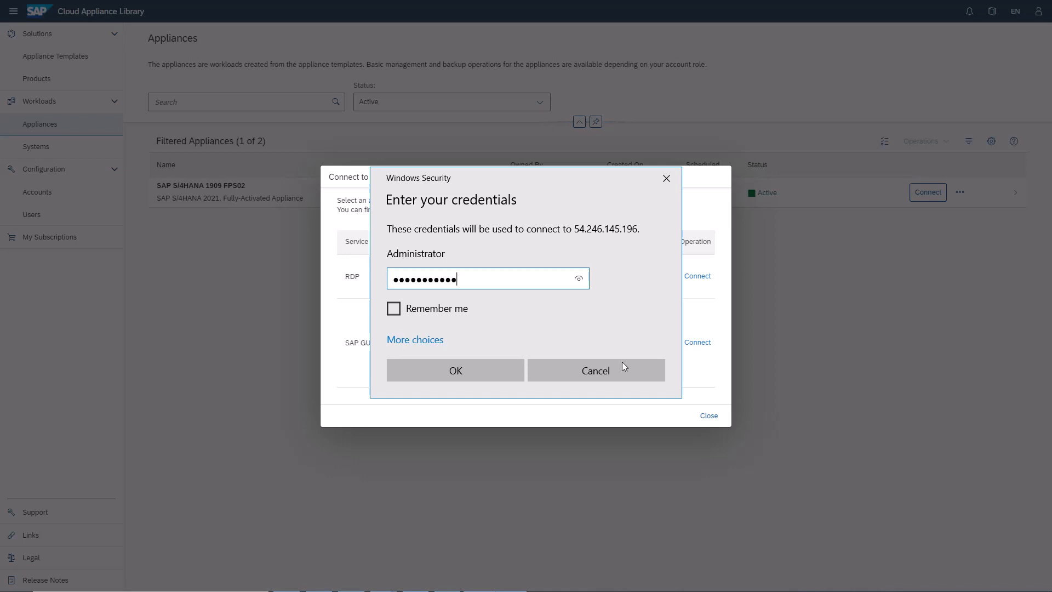
pyautogui.press('Return')
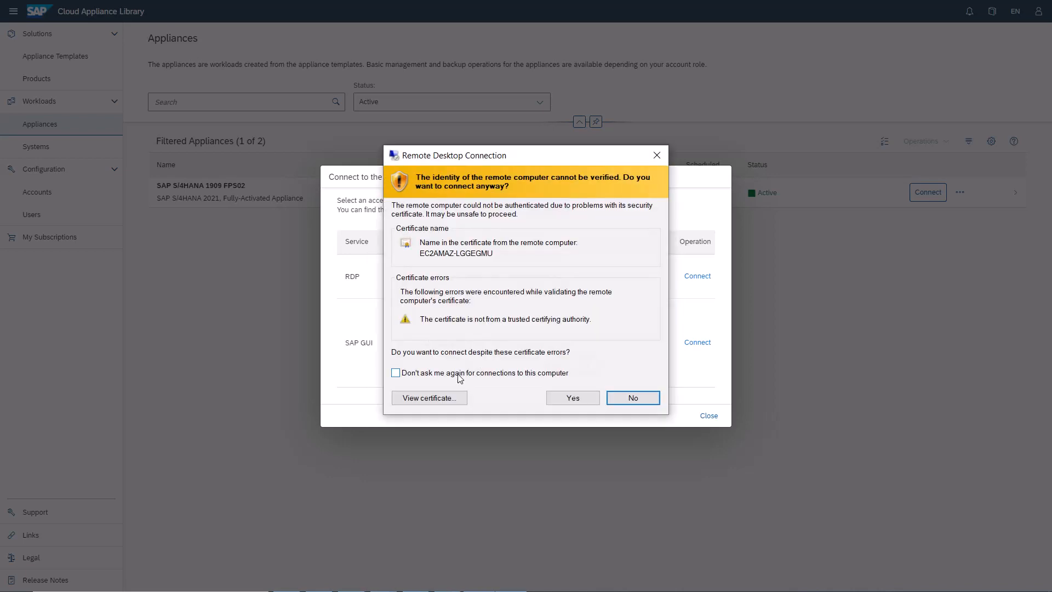
pyautogui.click(572, 398)
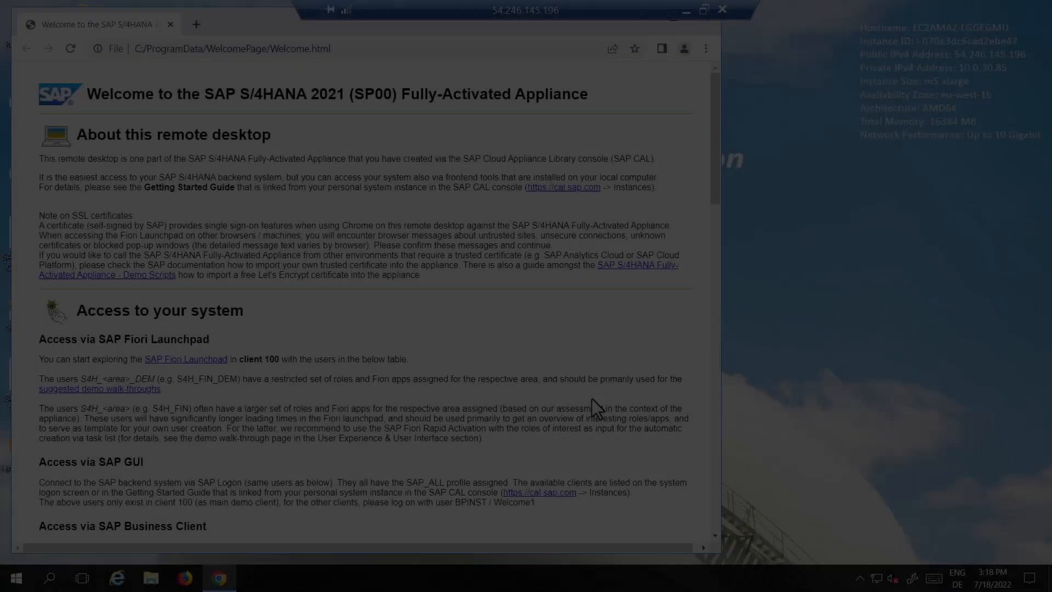